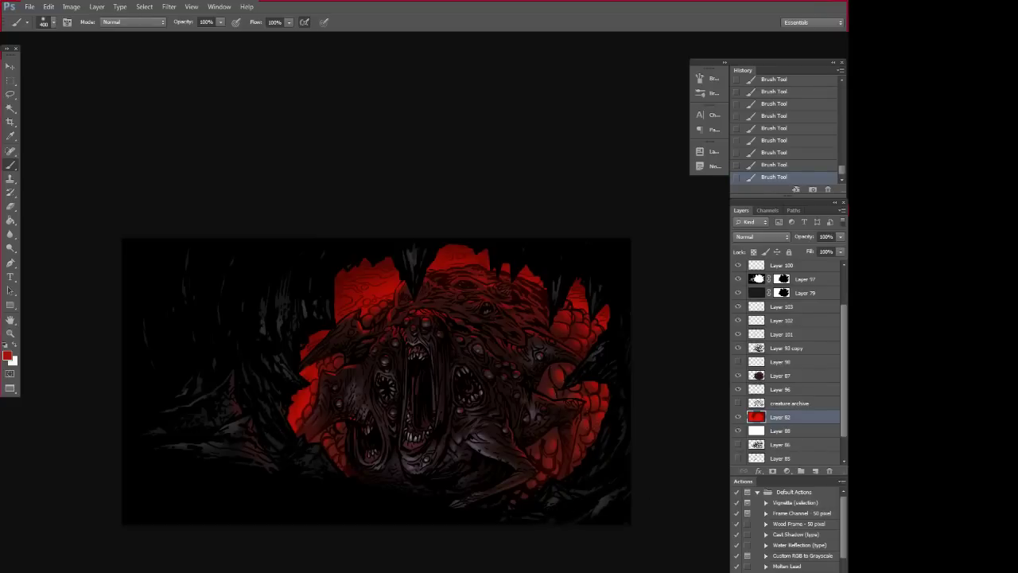
- Inspect the creature's faces and mouths up close, then check the wider composition
key("ctrl+plus")
key("ctrl+plus")
key("ctrl+plus")
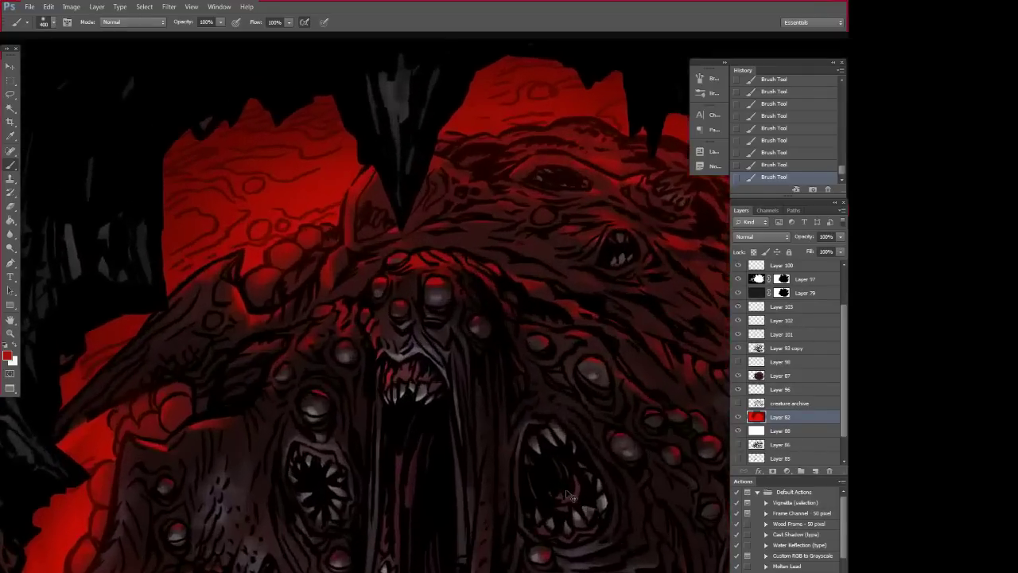
key("ctrl+plus")
mouse_move(566, 493)
left_mouse_down()
mouse_move(230, 485)
mouse_move(572, 487)
mouse_move(548, 502)
left_mouse_up()
key("ctrl+minus")
key("ctrl+minus")
key("ctrl+minus")
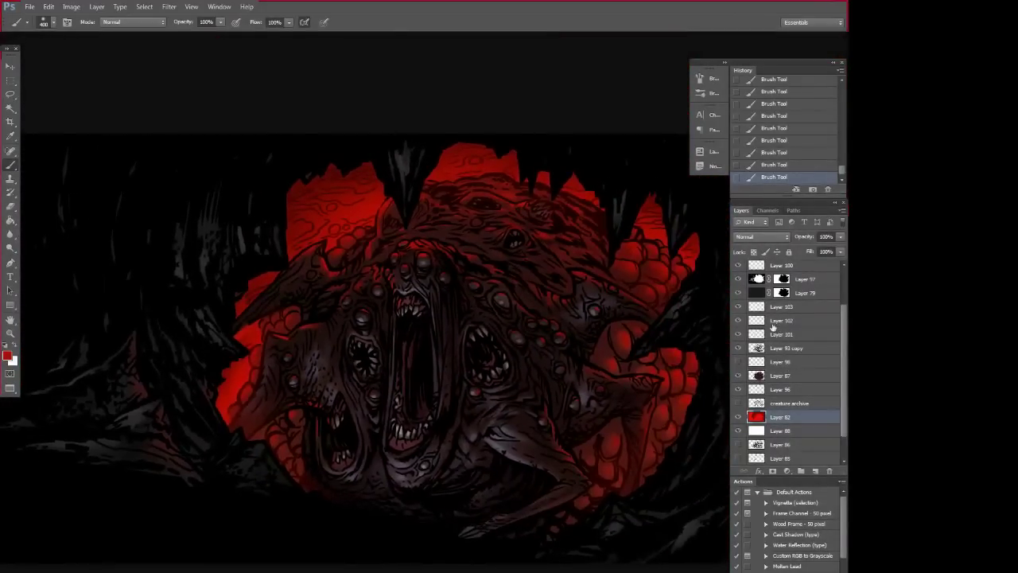
- Select Layer 93 copy and add a small brush touch-up to the claw at the creature's front foot
left_click(762, 351)
left_click_drag(578, 405, 554, 413)
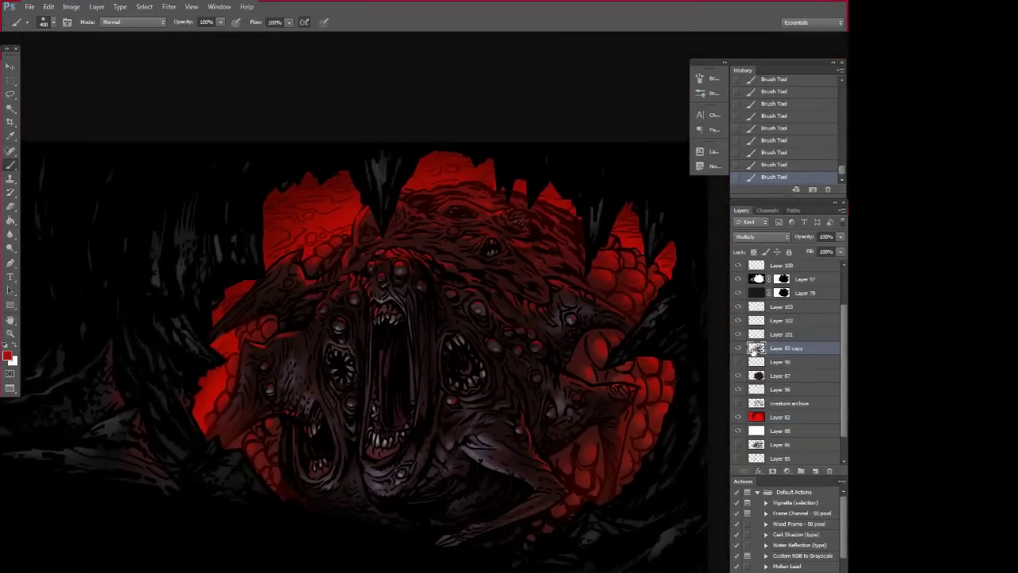
left_click(756, 349, "ctrl")
key("ctrl+d")
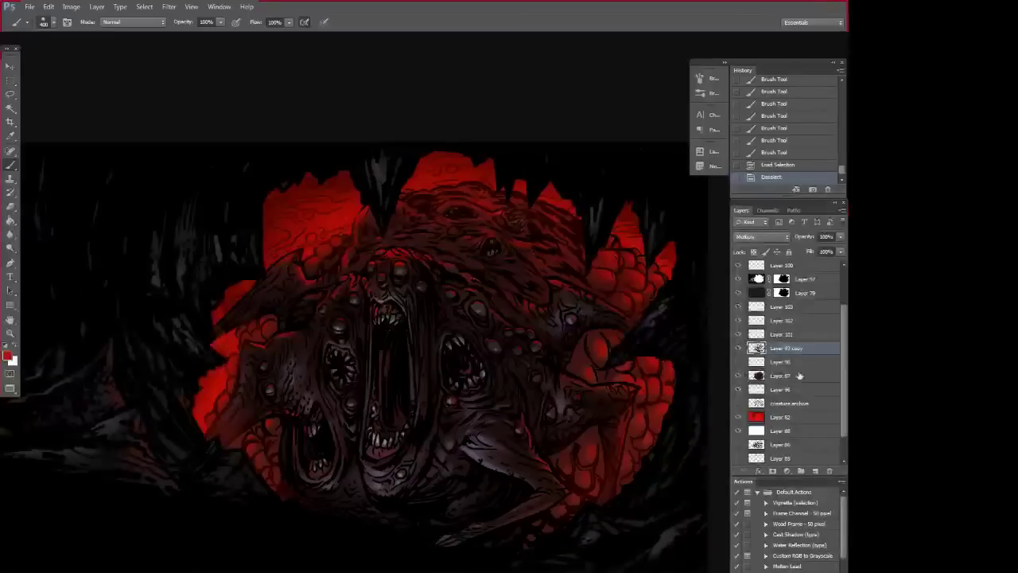
left_click_drag(501, 415, 488, 419)
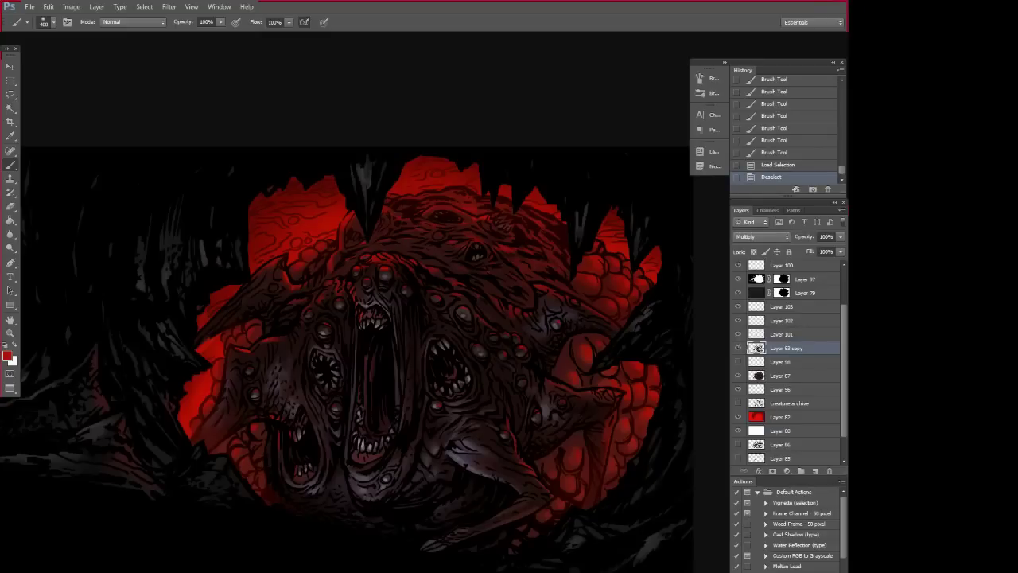
left_click(440, 546)
mouse_move(480, 539)
left_mouse_down()
mouse_move(540, 516)
mouse_move(580, 516)
mouse_move(562, 522)
left_mouse_up()
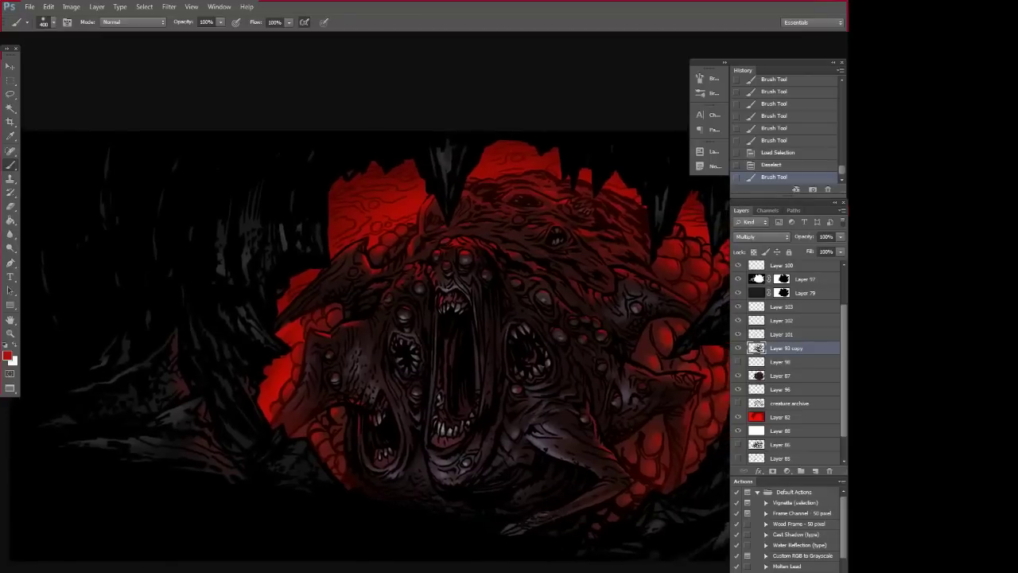
- Review the whole painting in full-screen mode without the interface, then return to the standard workspace
key("ctrl+minus")
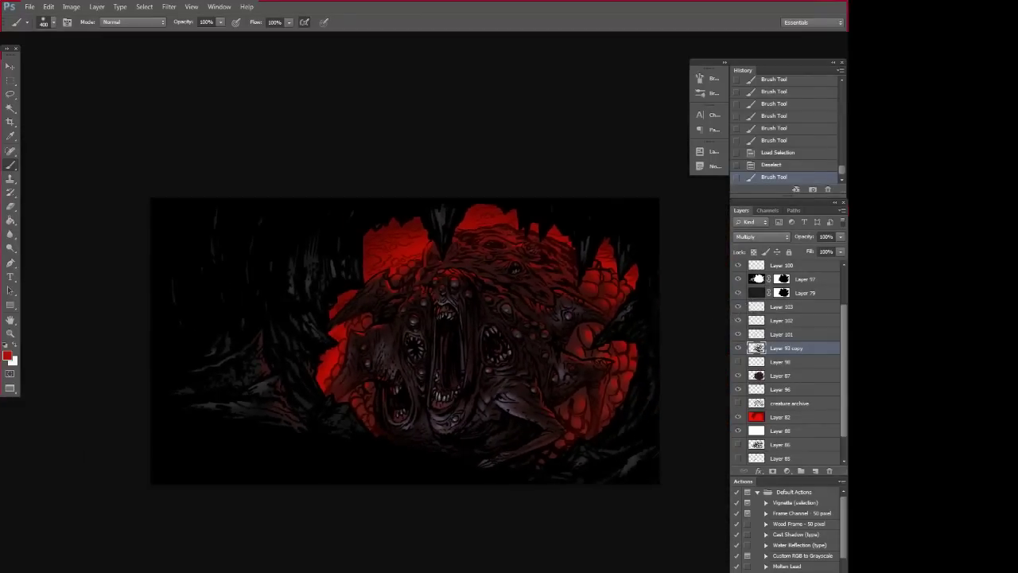
key("f")
key("ctrl+plus")
key("ctrl+plus")
mouse_move(674, 395)
left_mouse_down()
mouse_move(681, 420)
mouse_move(677, 400)
left_mouse_up()
key("ctrl+minus")
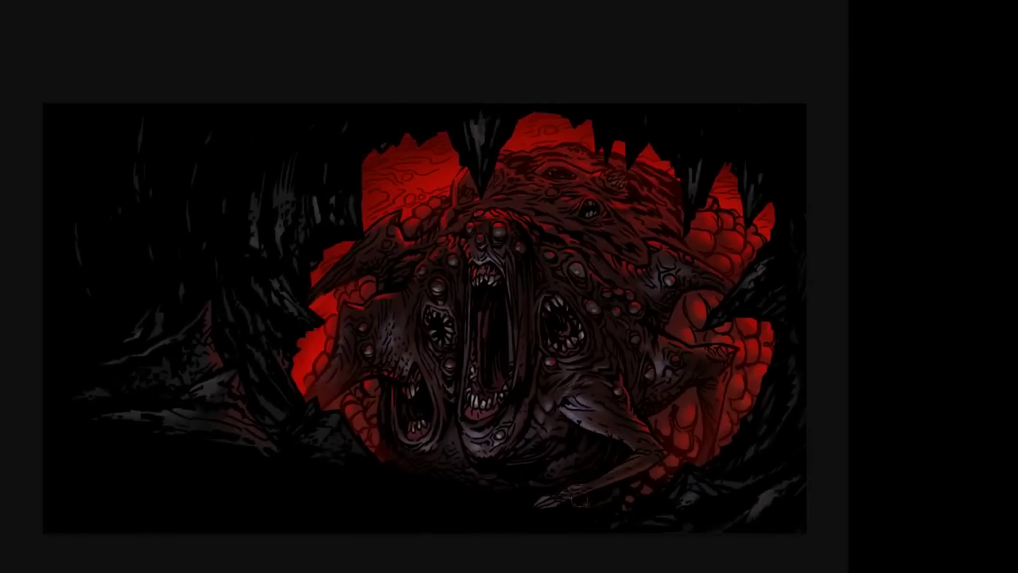
key("f")
key("f")
key("f")
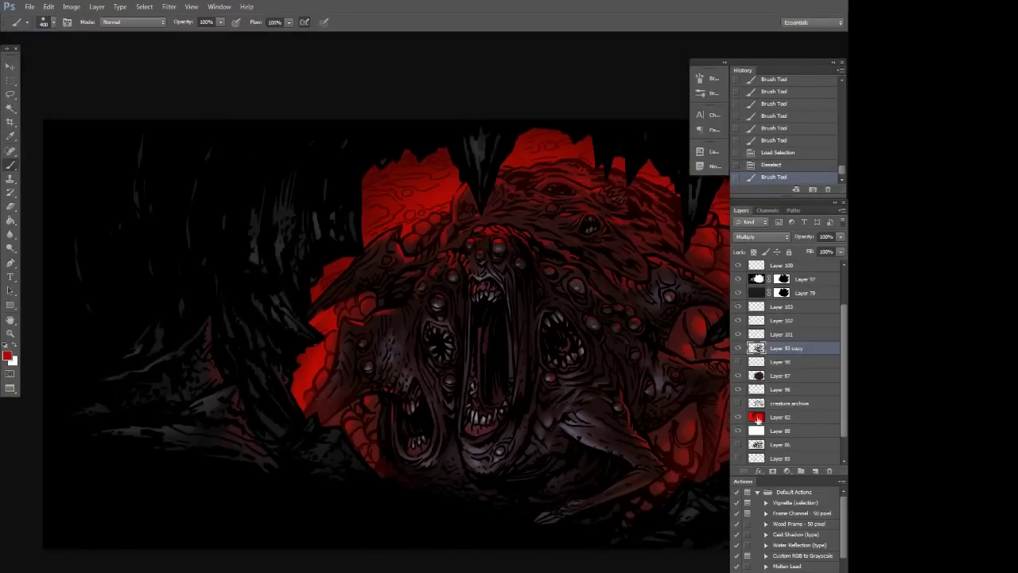
- Toggle the visibility of Group 8 and Group 7 to check which foreground sketch each contains
scroll(818, 293, "up", 3)
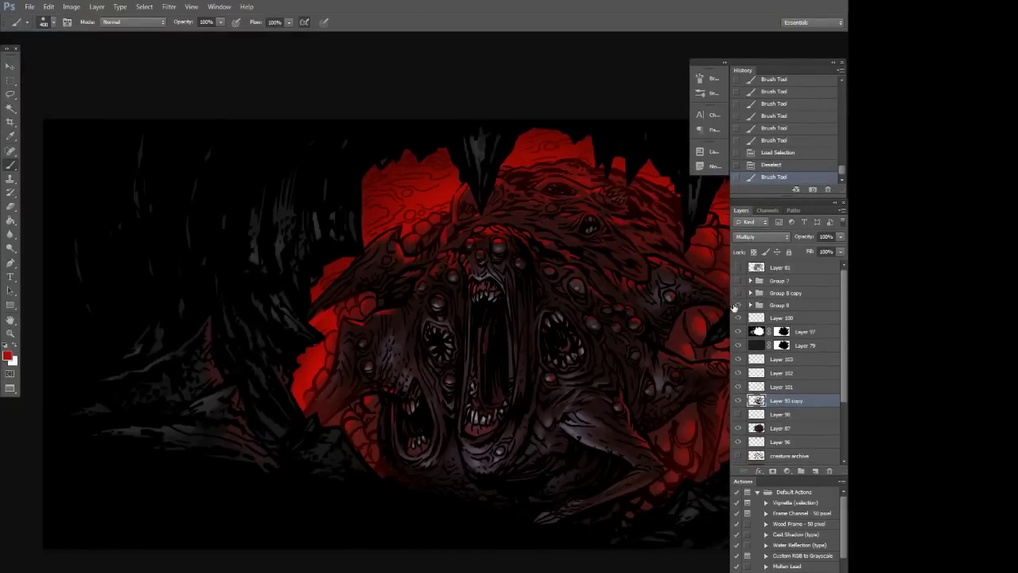
left_click(737, 305)
left_click(737, 306)
left_click(738, 282)
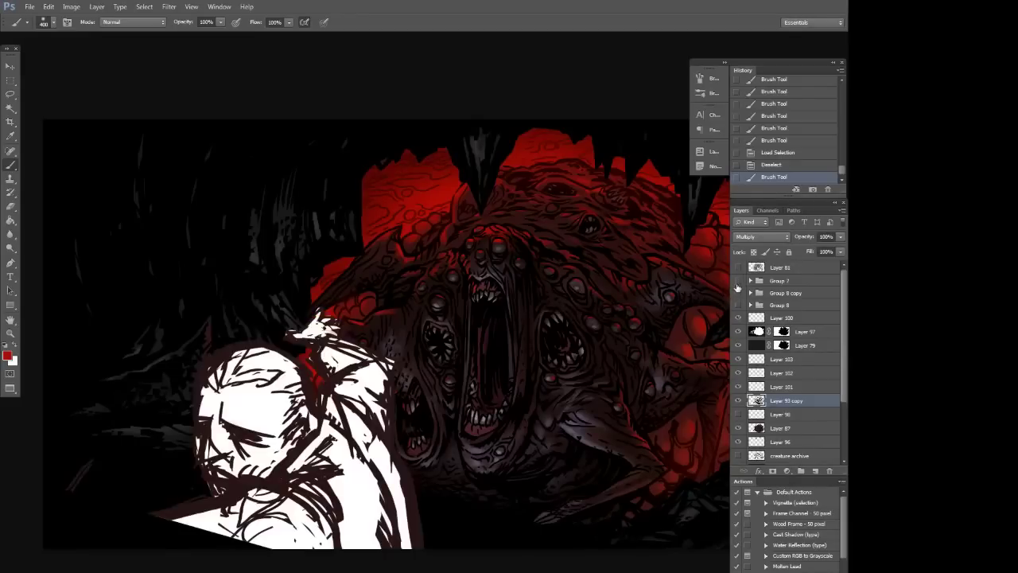
left_click(737, 285)
- Make Group 8 copy visible together with both sketch layers inside it
left_click(750, 293)
left_click(737, 305)
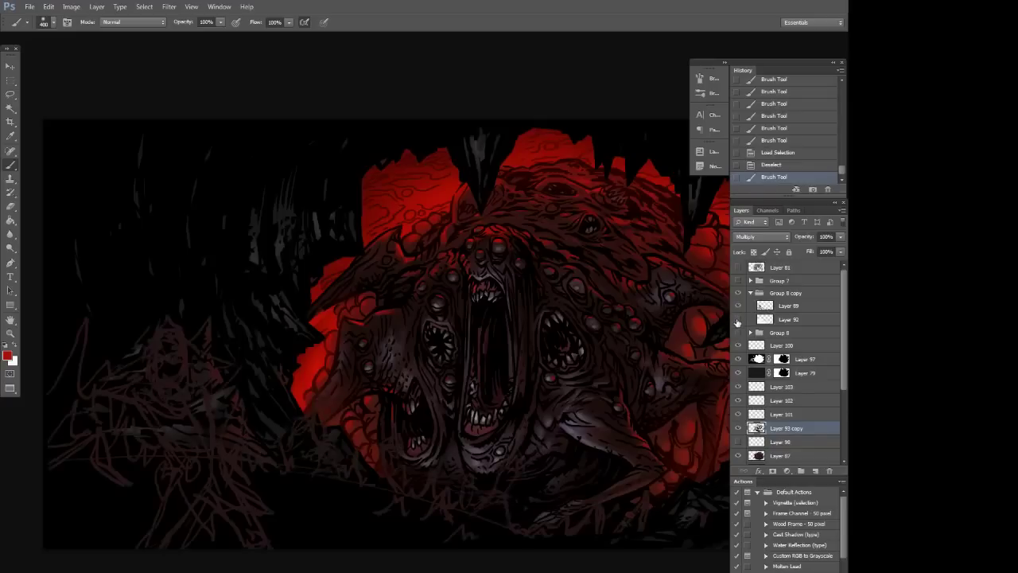
left_click(737, 319)
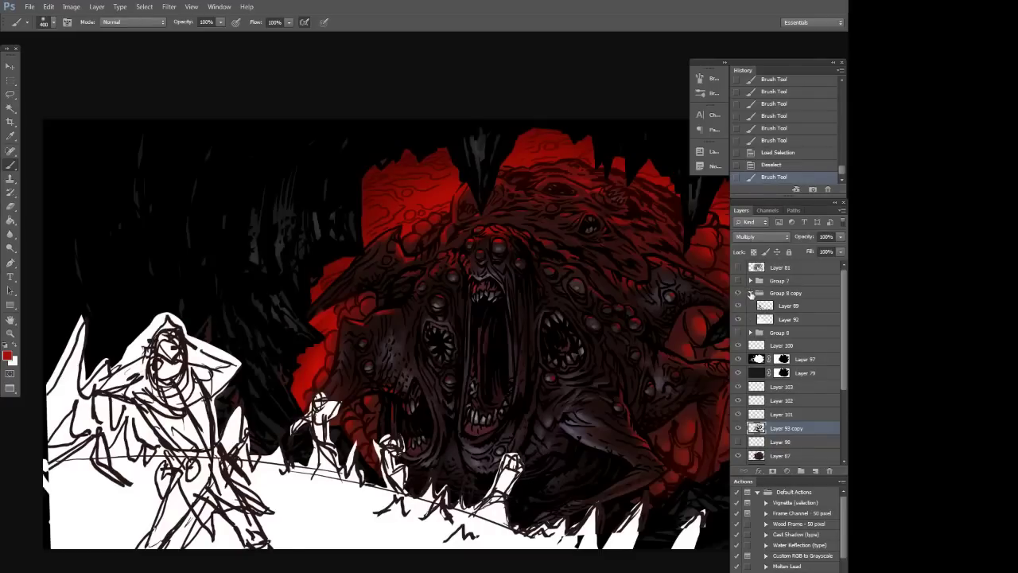
left_click(750, 293)
- Compare the foreground sketch groups, leaving Group 8 visible with Group 7 and Group 8 copy hidden
left_click(738, 282)
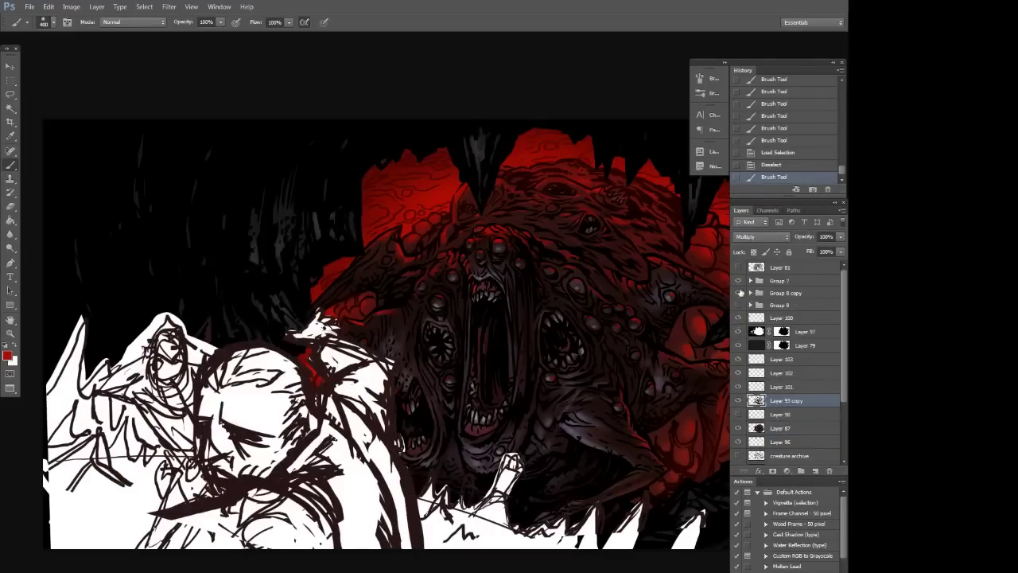
left_click(738, 305)
left_click(739, 293)
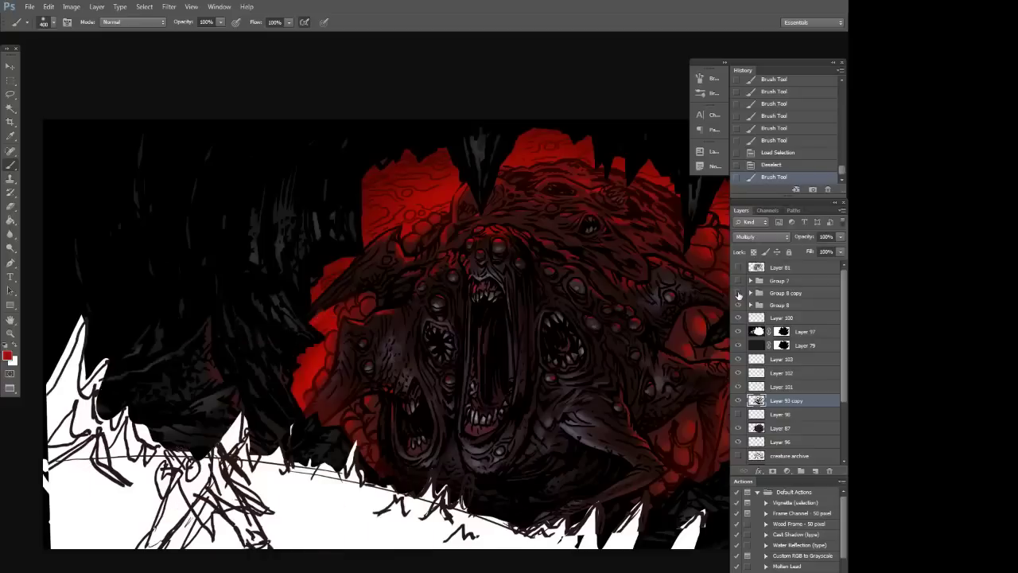
left_click(739, 308)
left_click(739, 306)
left_click(738, 306)
left_click(739, 305)
left_click(739, 294)
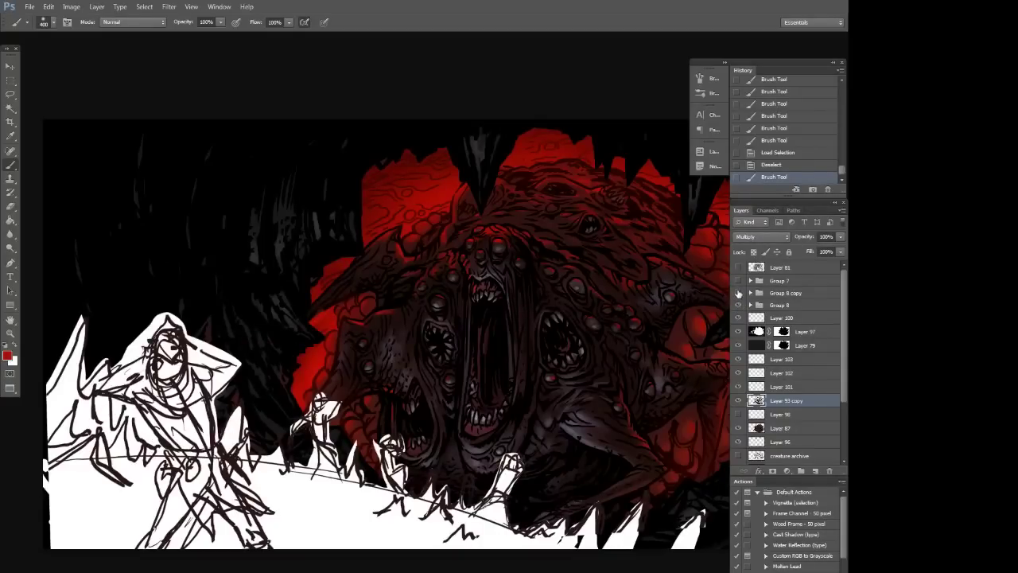
left_click(739, 293)
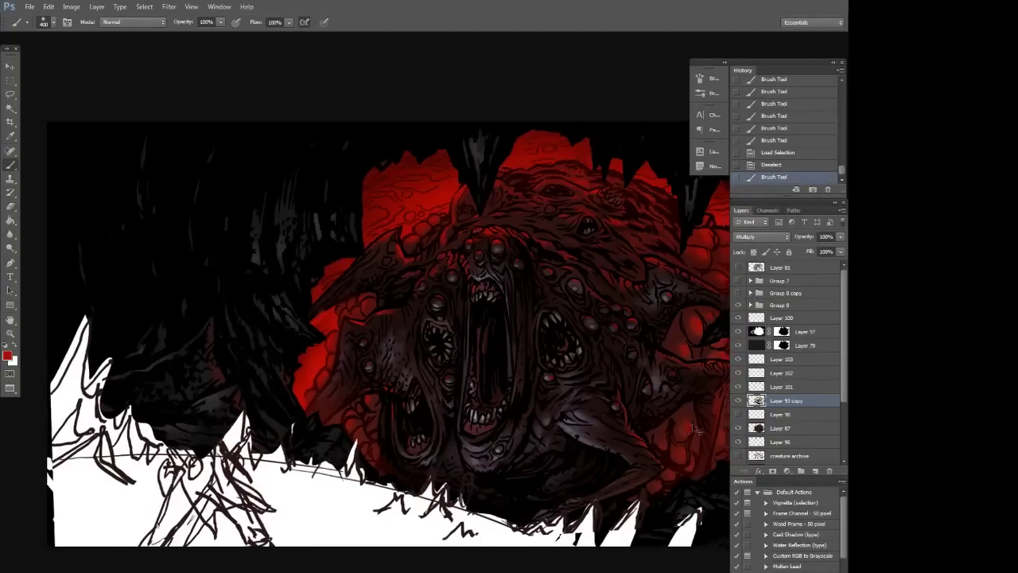
- Load the white ground shape in Group 8 as a selection, hide the selection outline, and sample a dark brush colour from the painting
key("ctrl+minus")
left_click(751, 305)
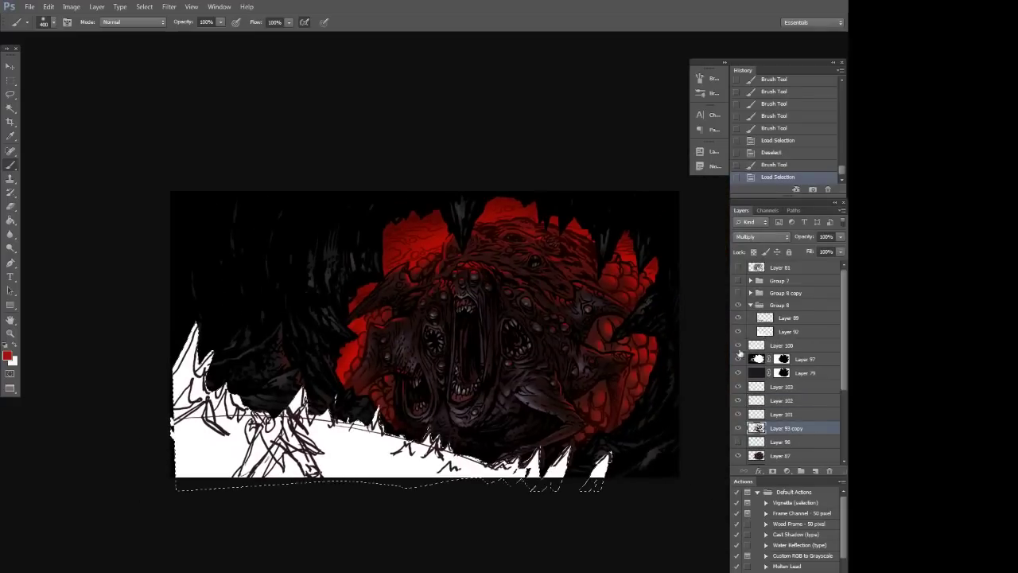
left_click(764, 331, "ctrl")
key("ctrl+h")
right_click(543, 416)
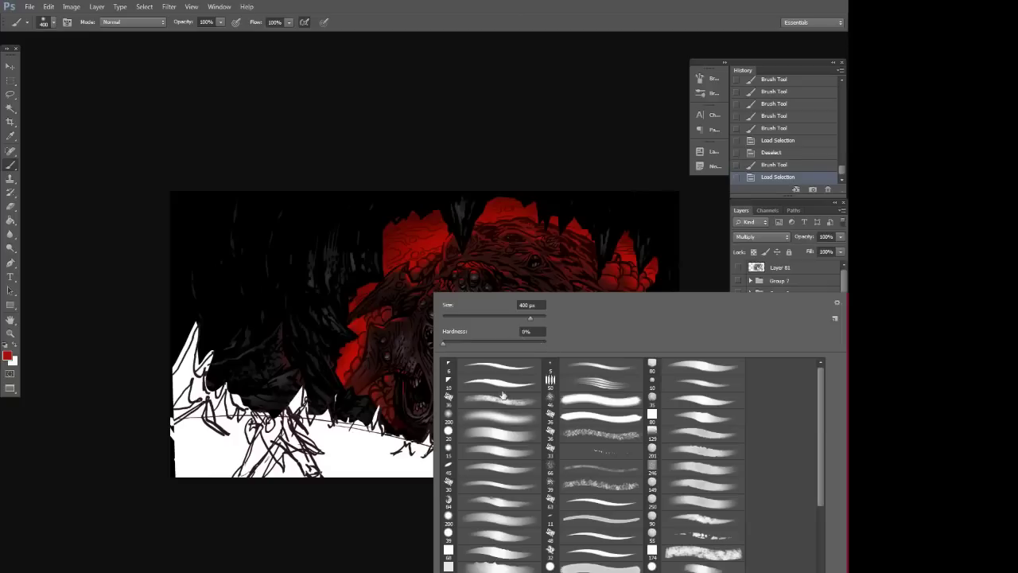
left_click(330, 255, "alt")
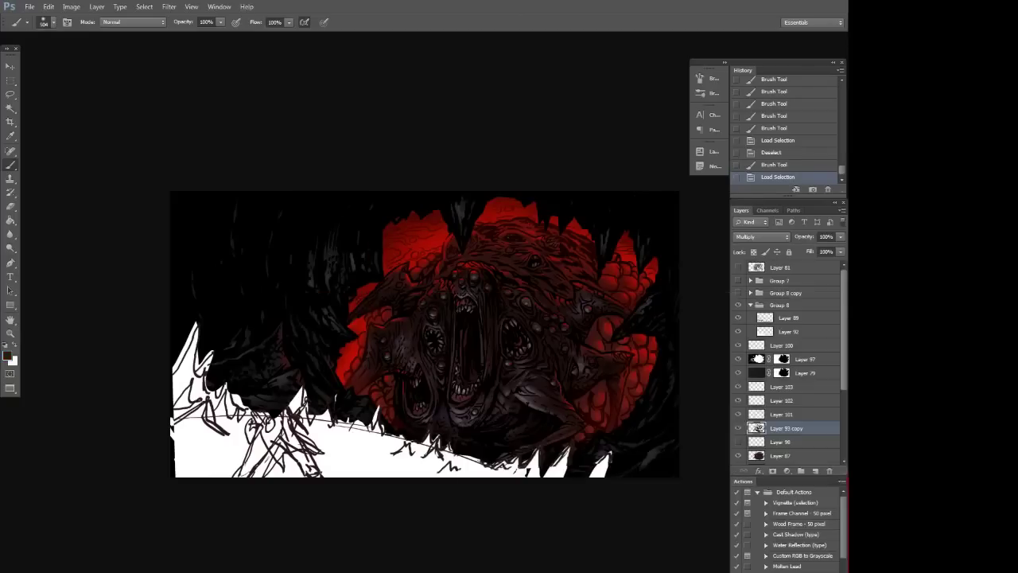
- Paint the white ground shape on Group 8's lower layer dark grey with a very large soft brush
left_click(788, 330)
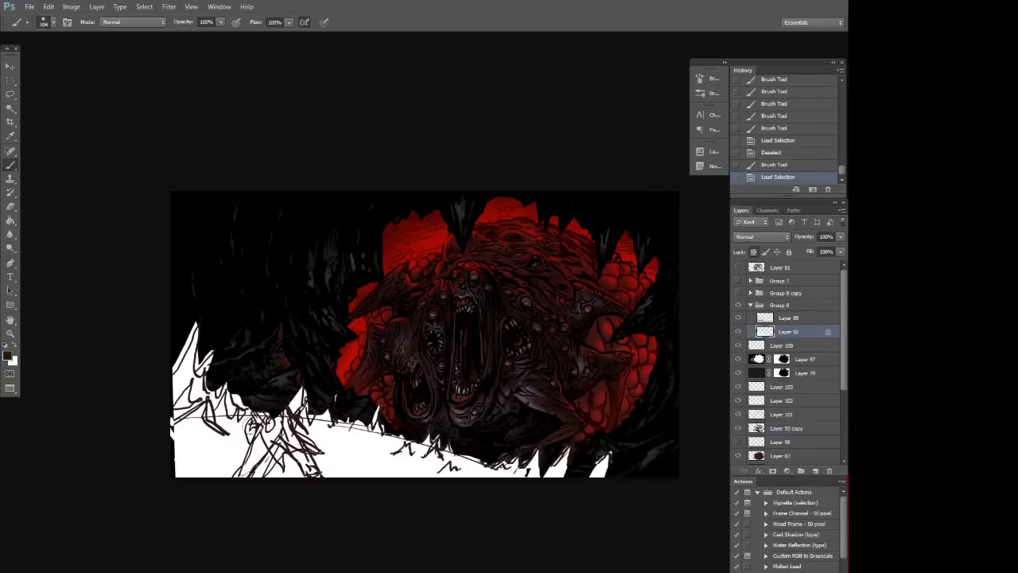
right_click(354, 341)
left_click_drag(372, 321, 376, 322)
key("Return")
mouse_move(238, 437)
left_mouse_down()
mouse_move(293, 442)
mouse_move(263, 430)
mouse_move(565, 461)
left_mouse_up()
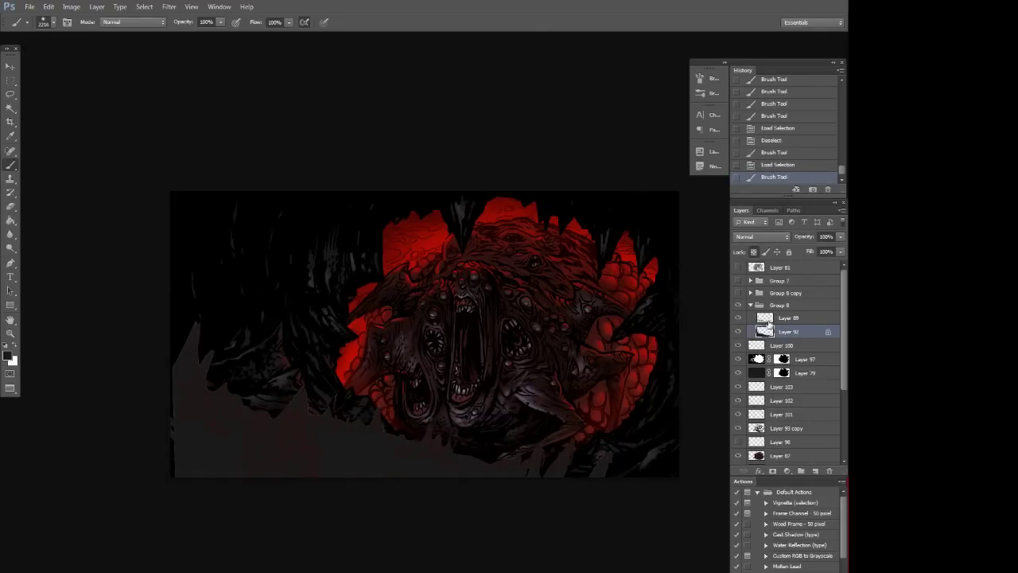
- Darken the ground sketch lines on Layer 89 by lowering the lightness with Hue/Saturation
left_click(767, 320)
key("ctrl+u")
left_click_drag(548, 413, 521, 415)
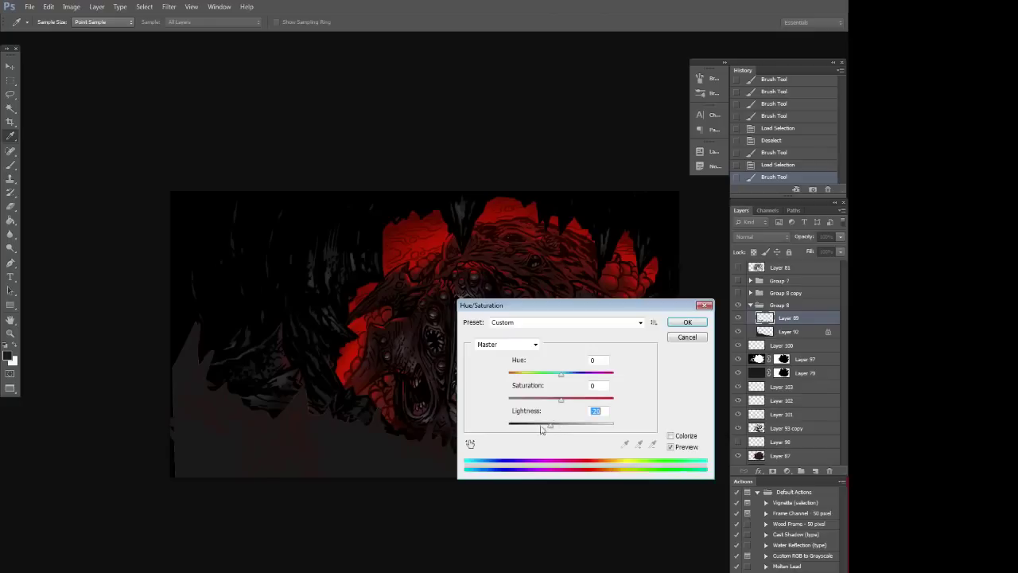
left_click(687, 321)
- Select the ground fill layer in Group 8 and sample near-black from the cave wall for the brush
left_click(765, 331)
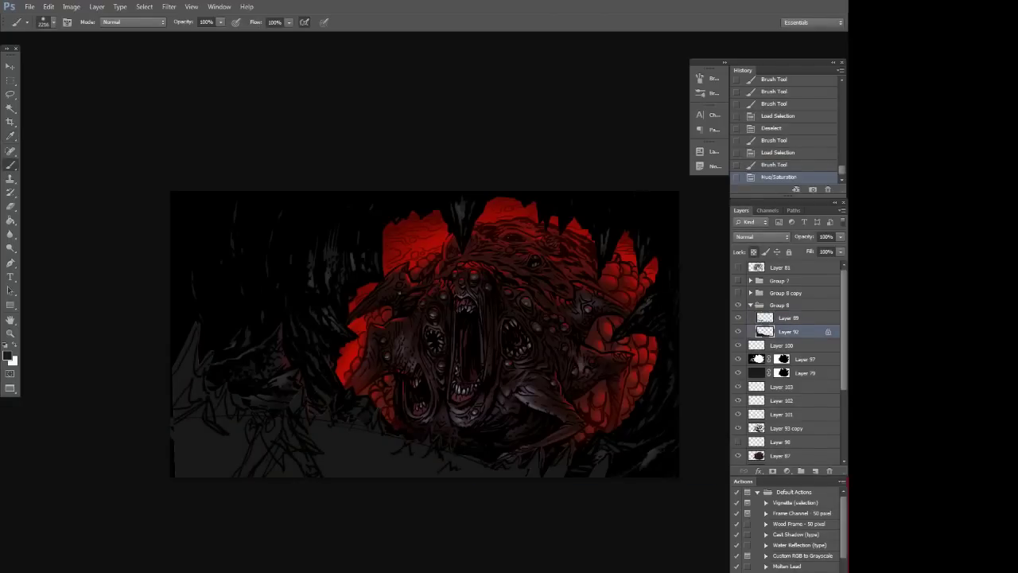
right_click(466, 339)
left_click(237, 315)
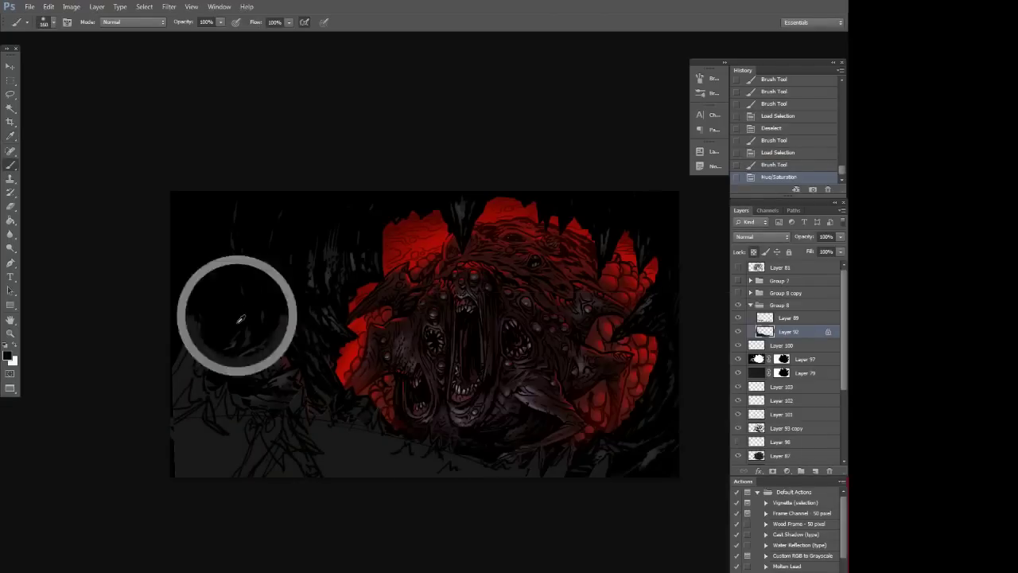
- Try shading the lower-left ground with soft black strokes at different brush sizes
right_click(190, 442)
left_click(331, 317)
mouse_move(144, 441)
left_mouse_down()
mouse_move(270, 450)
mouse_move(191, 468)
left_mouse_up()
key("ctrl+z")
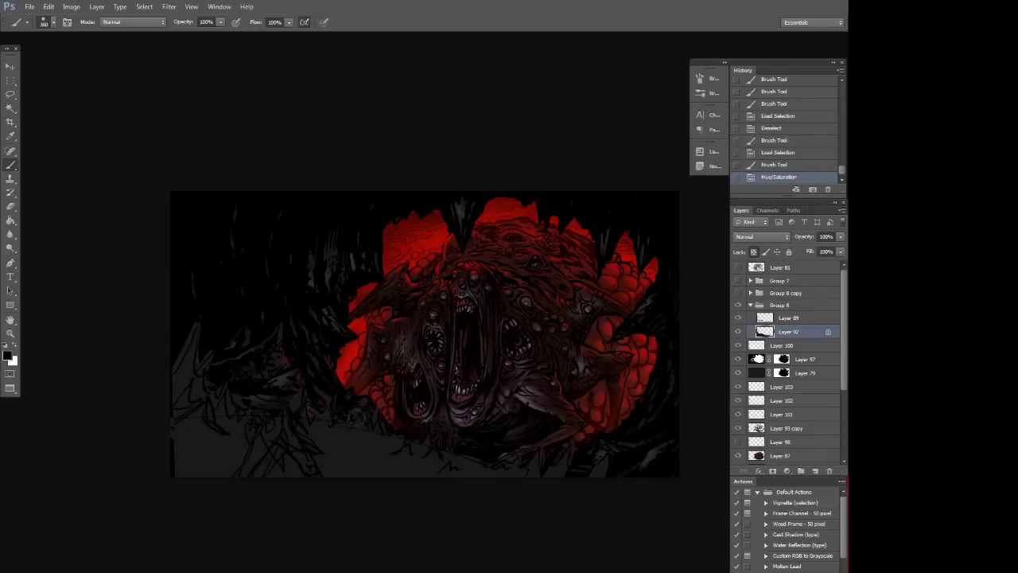
right_click(362, 405)
left_click(467, 319)
key("Return")
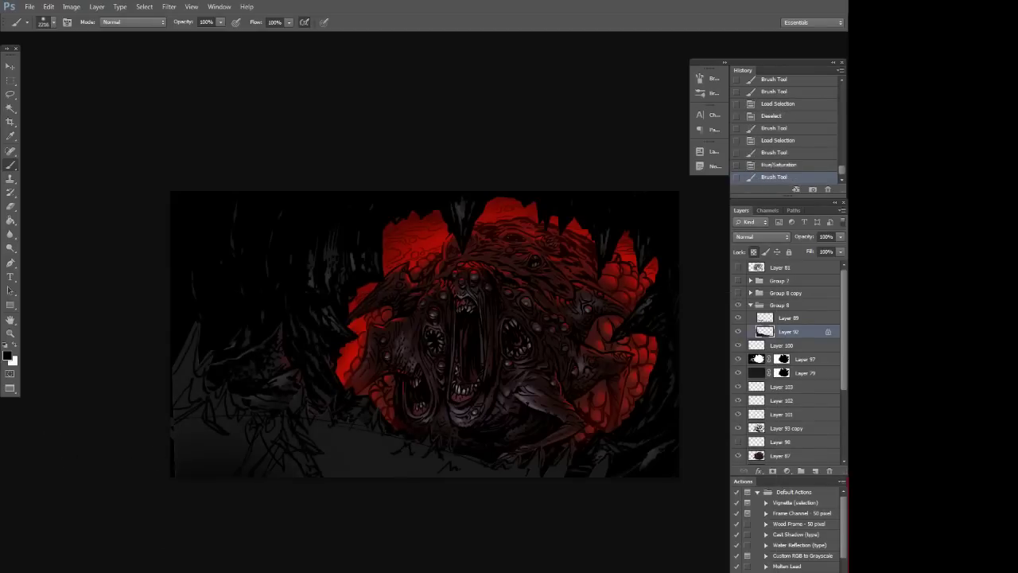
right_click(350, 494)
- Reduce the soft brush to 236 px and paint a near-black shadow band across the ground below the creature
right_click(437, 298)
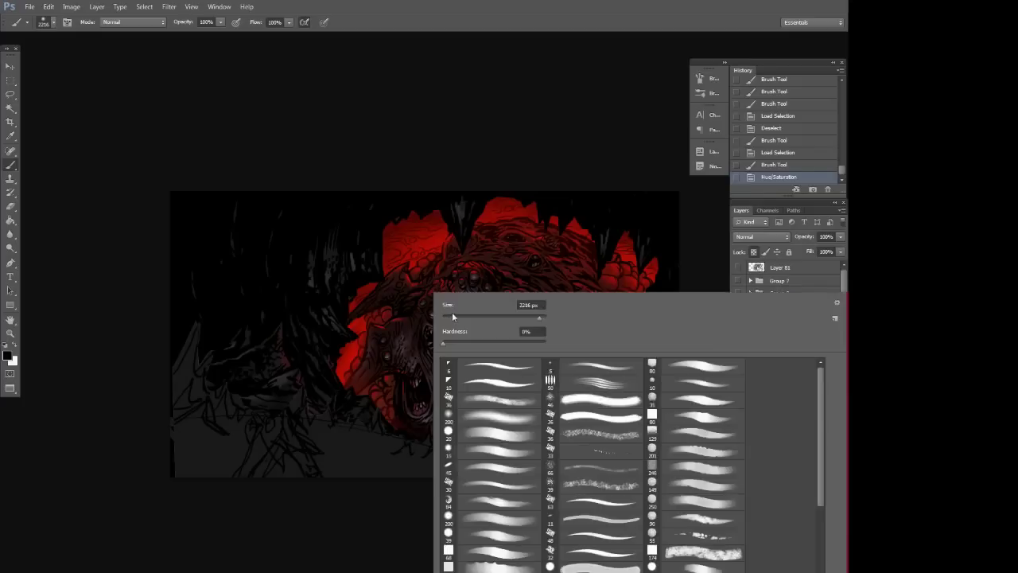
left_click_drag(523, 322, 521, 321)
key("Return")
right_click(375, 292)
left_click_drag(472, 316, 461, 315)
mouse_move(218, 420)
left_mouse_down()
mouse_move(382, 435)
mouse_move(265, 435)
mouse_move(421, 468)
mouse_move(349, 467)
mouse_move(524, 498)
left_mouse_up()
left_click(359, 467, "alt")
left_click_drag(322, 468, 381, 468)
- Paint a dark red glow across the ground beneath the creature with a 700 px soft brush and a sampled red
right_click(388, 461)
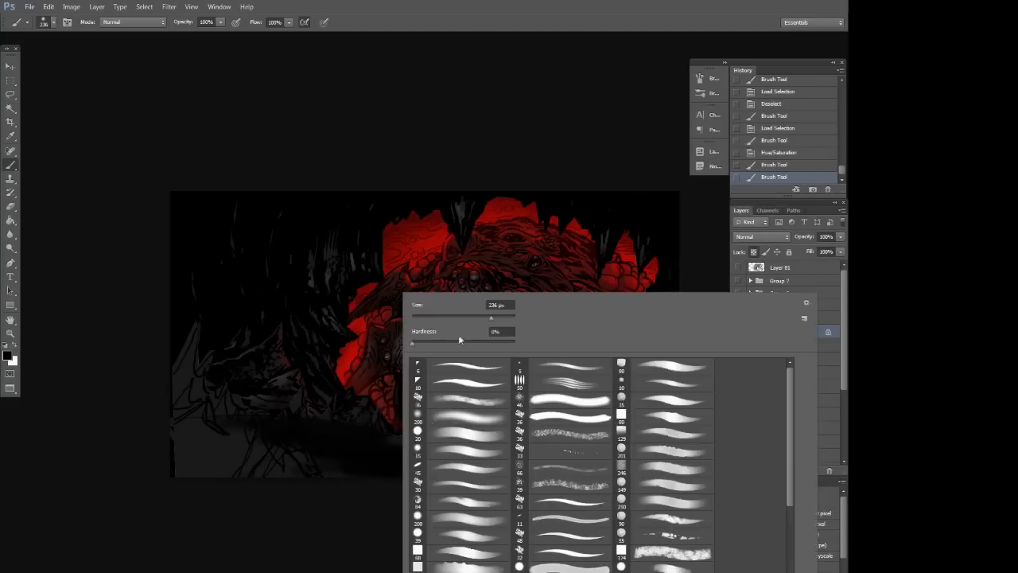
left_click(391, 227, "alt")
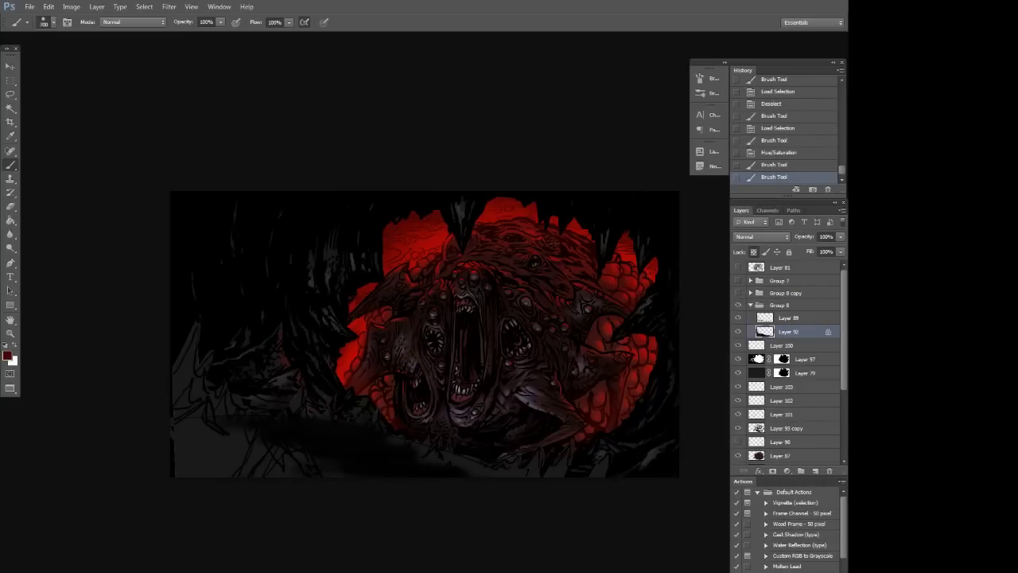
left_click_drag(275, 430, 390, 454)
left_click_drag(318, 434, 461, 463)
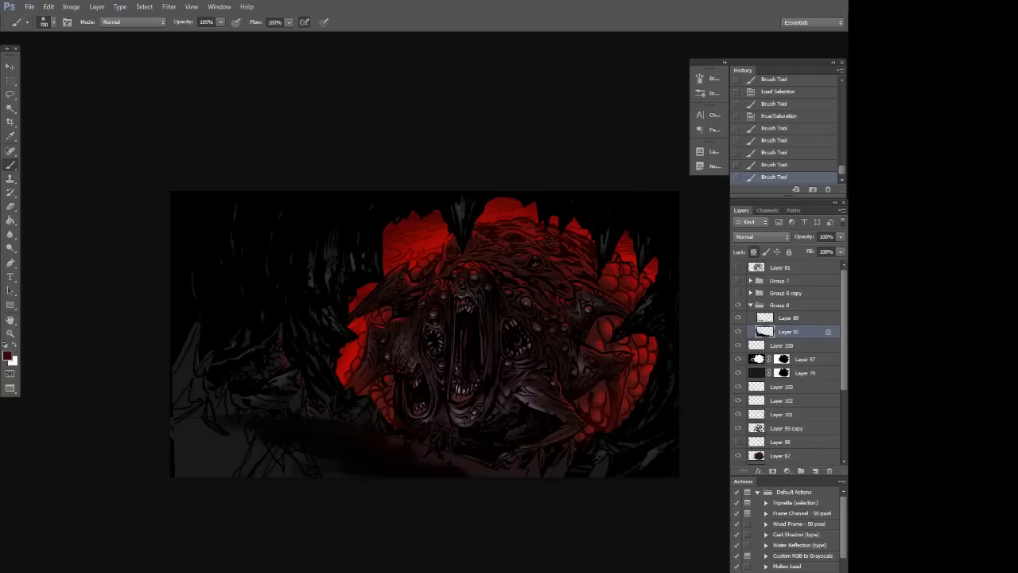
left_click_drag(381, 445, 517, 466)
left_click_drag(413, 451, 524, 467)
left_click_drag(446, 458, 549, 468)
left_click_drag(478, 461, 564, 467)
- Extend the sampled dark red across the ground to its left end and darken the spikes at the left edge
left_click(397, 465, "alt")
mouse_move(334, 469)
left_mouse_down()
mouse_move(283, 468)
mouse_move(187, 435)
mouse_move(184, 468)
left_mouse_up()
left_click(297, 429, "alt")
left_click_drag(199, 415, 188, 356)
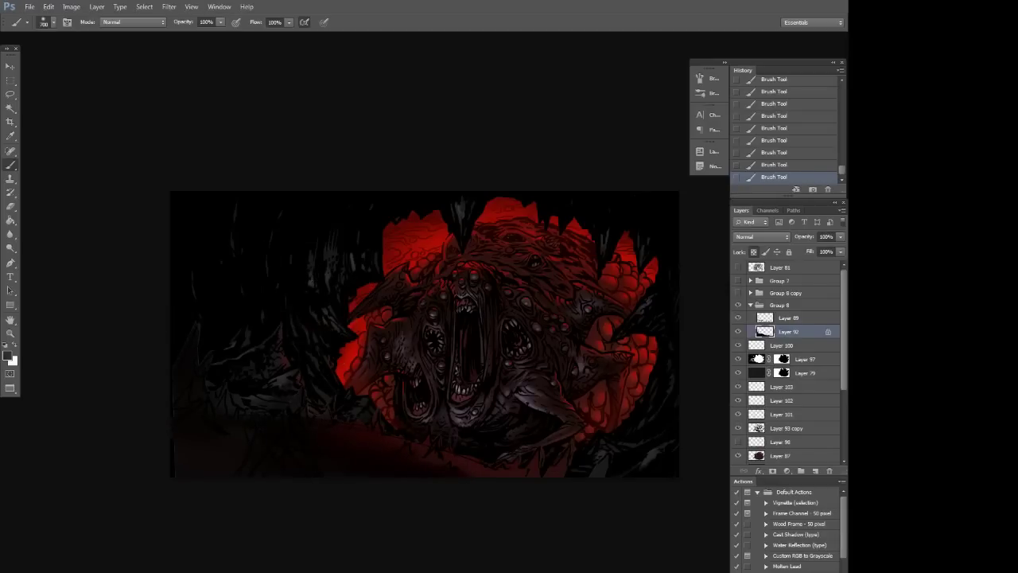
- Shade the lower-left corner of the ground dark grey with sampled colours, then sample black from the nearby shadow
left_click_drag(193, 469, 258, 479)
key("ctrl+z")
left_click(286, 374, "alt")
left_click(217, 461, "alt")
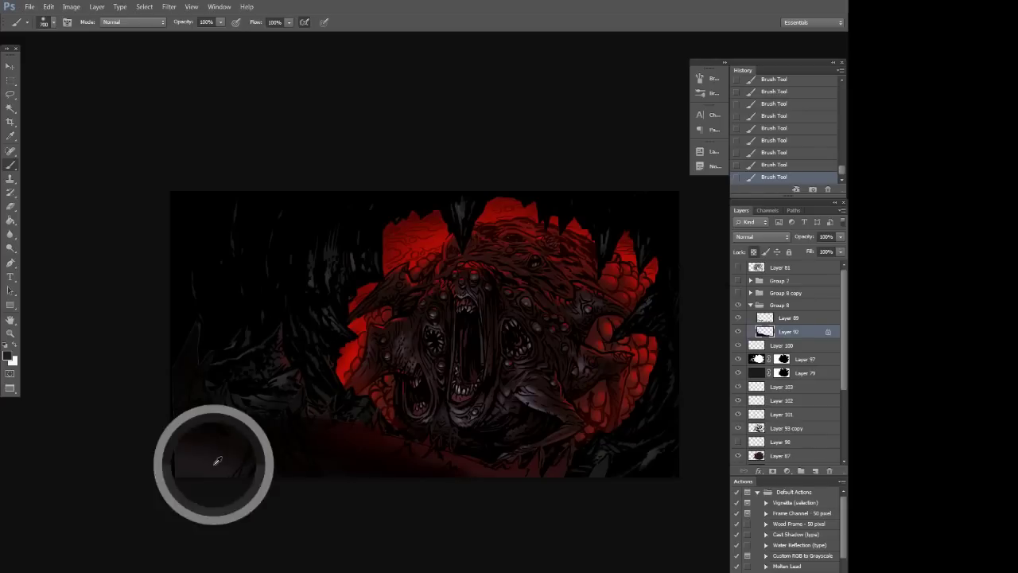
left_click_drag(199, 471, 267, 481)
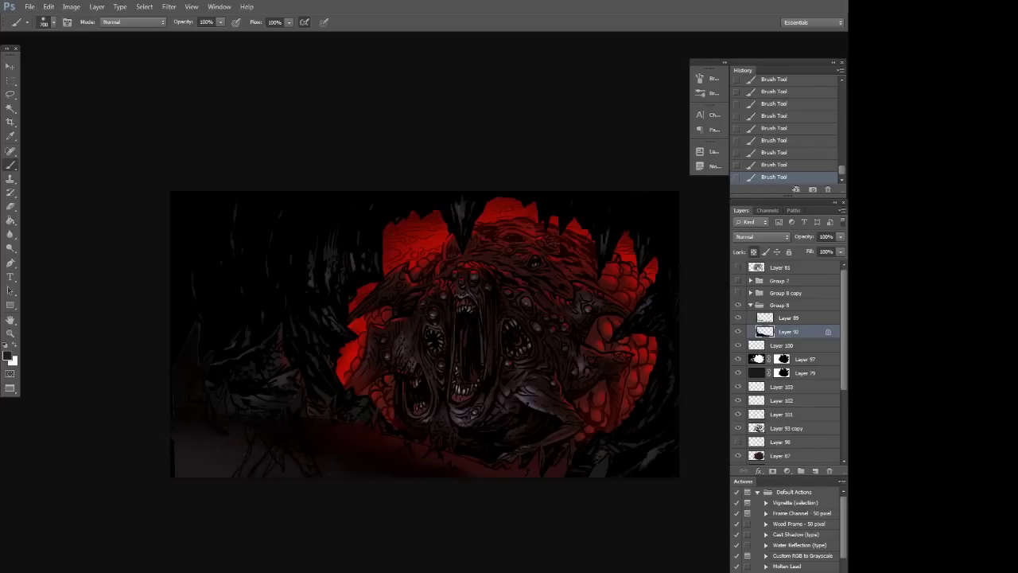
left_click(266, 426, "alt")
mouse_move(507, 543)
left_mouse_down()
mouse_move(419, 545)
mouse_move(501, 537)
left_mouse_up()
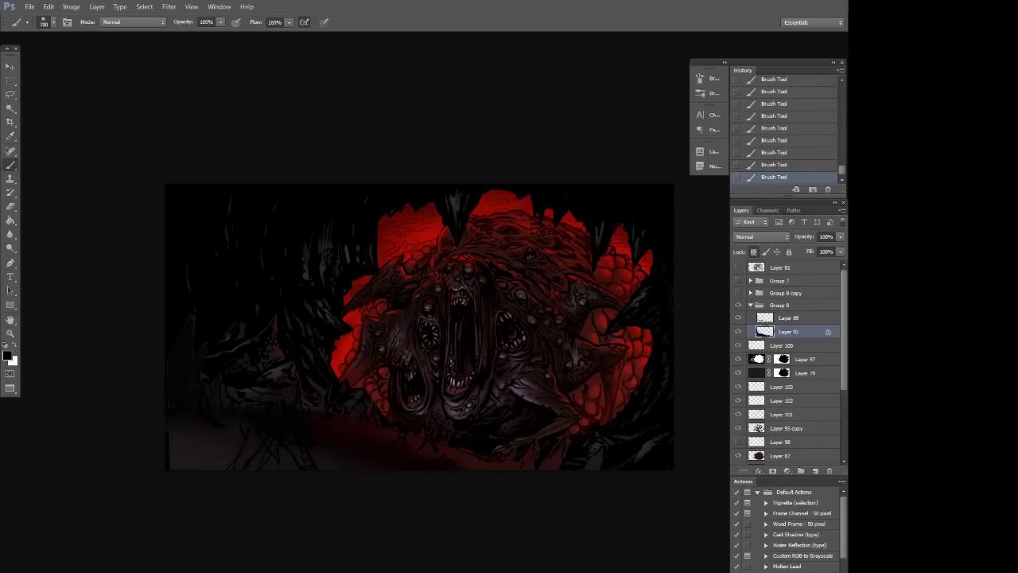
- Show Group 7, select Layer 91 inside it and fill the gap in the man's lower sleeve white with the angular brush at 78 px
left_click(737, 282)
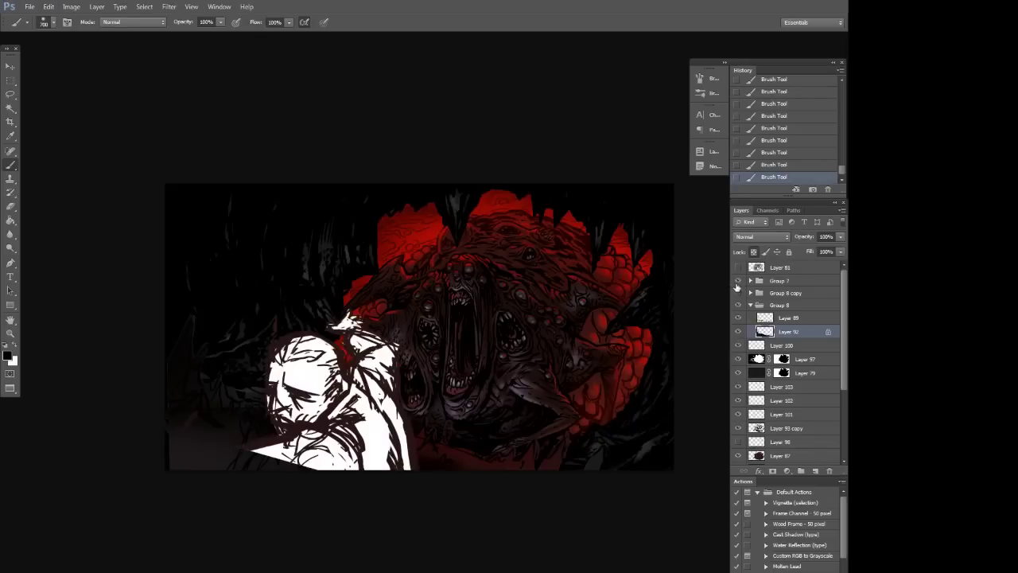
left_click(749, 281)
left_click(770, 307)
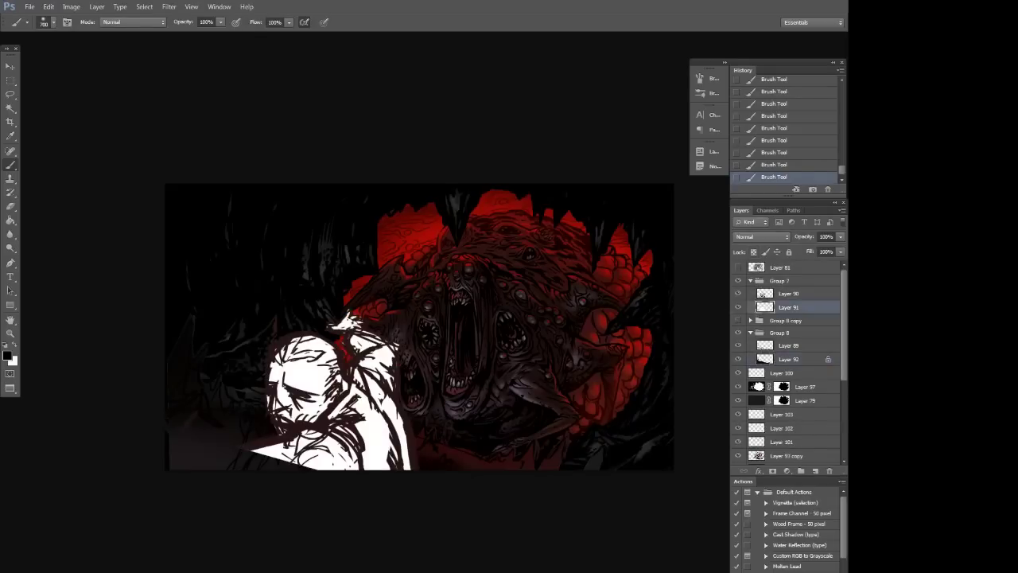
right_click(404, 386)
left_click(467, 383)
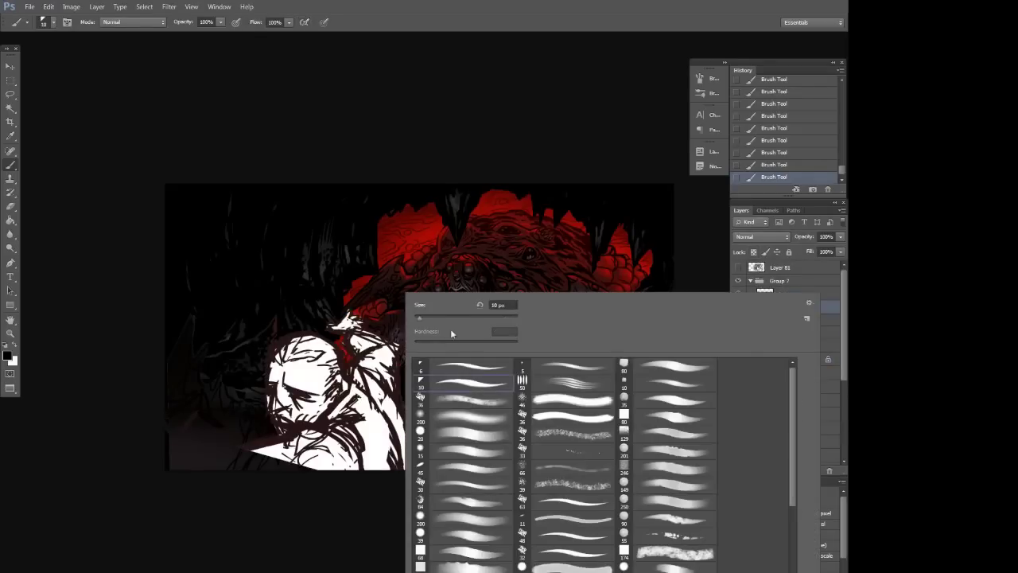
left_click(450, 318)
left_click(377, 419)
key("x")
mouse_move(288, 447)
left_mouse_down()
mouse_move(223, 475)
mouse_move(296, 460)
left_mouse_up()
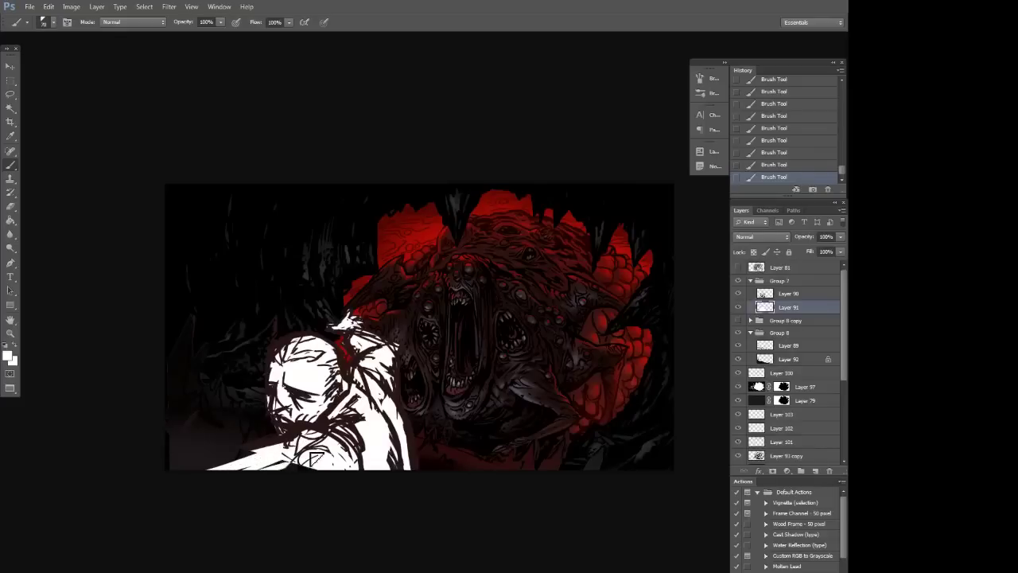
- Identify the man's line art by toggling Layer 90's visibility, and make Layer 90 the active layer
left_click(737, 294)
left_click(737, 294)
left_click(765, 293)
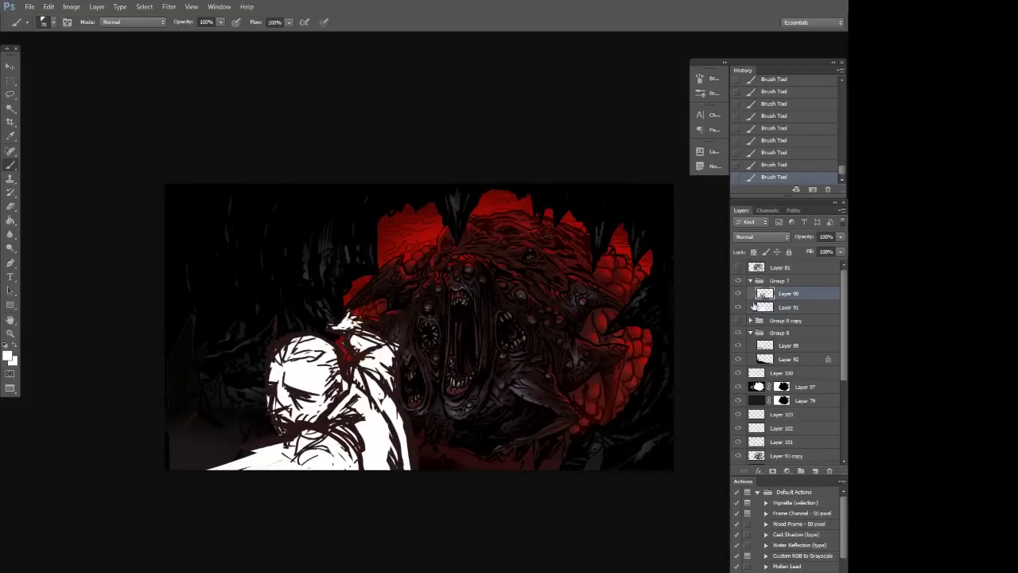
key("ctrl+e")
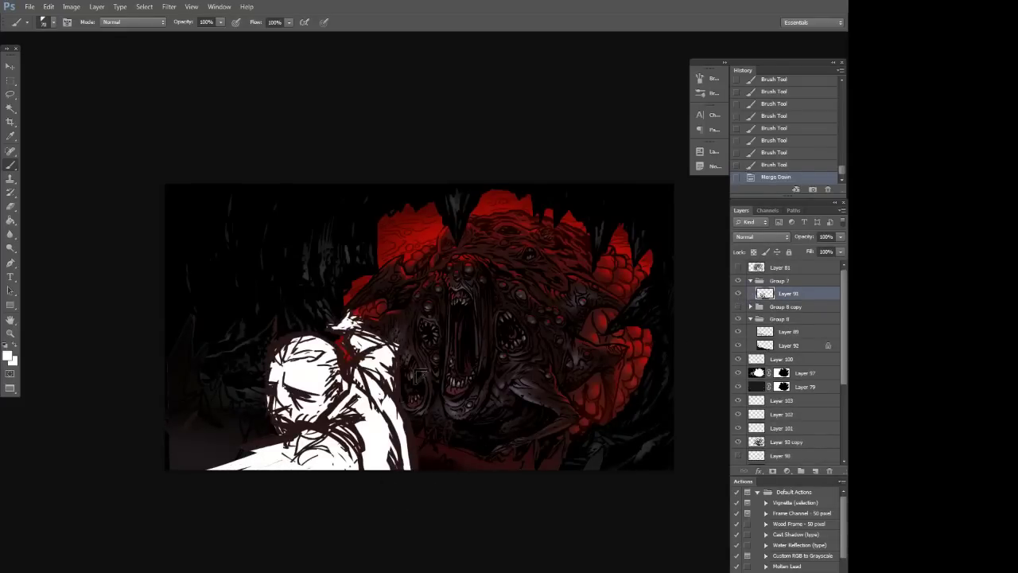
key("ctrl+z")
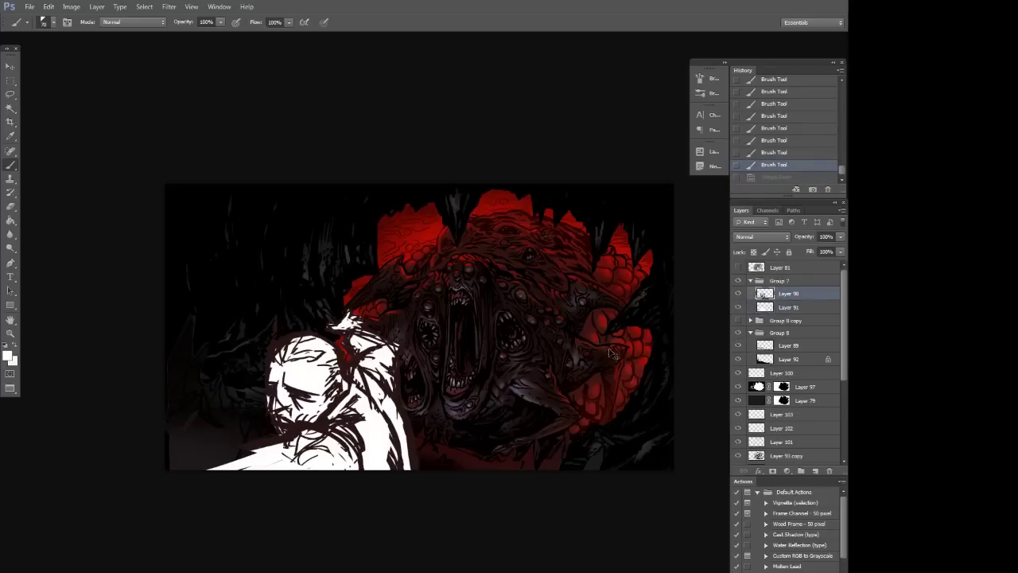
key("ctrl+u")
left_click_drag(561, 424, 483, 429)
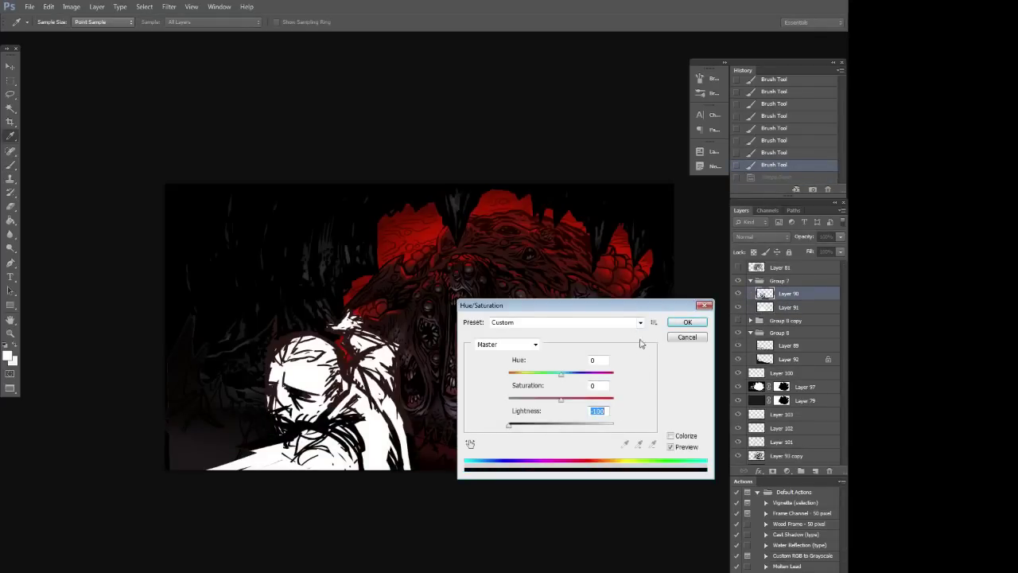
left_click(684, 338)
- Clear any selection and turn Layer 90's line art black with Hue/Saturation at Lightness -100, comparing by toggling the layer
key("ctrl+d")
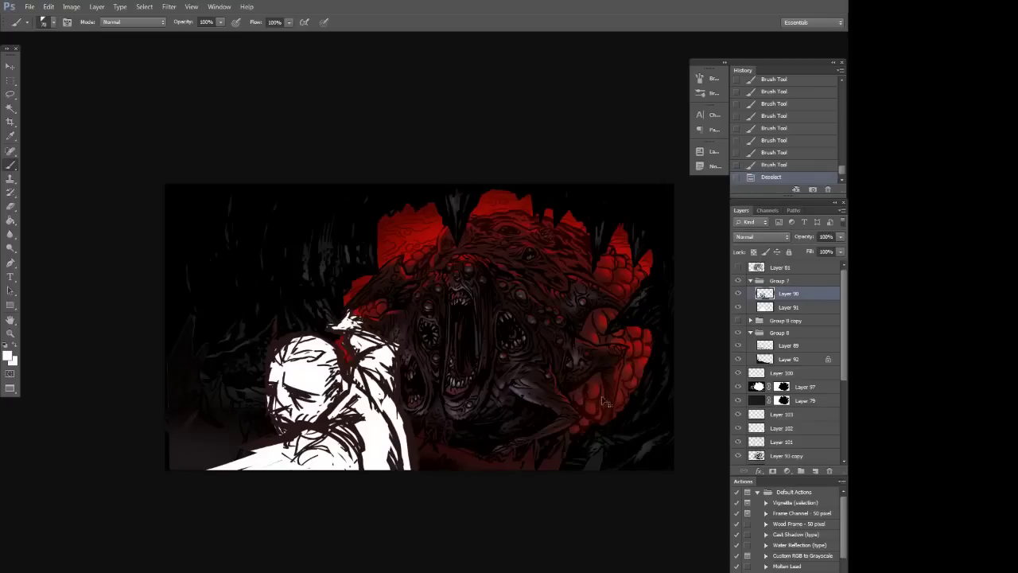
key("ctrl+u")
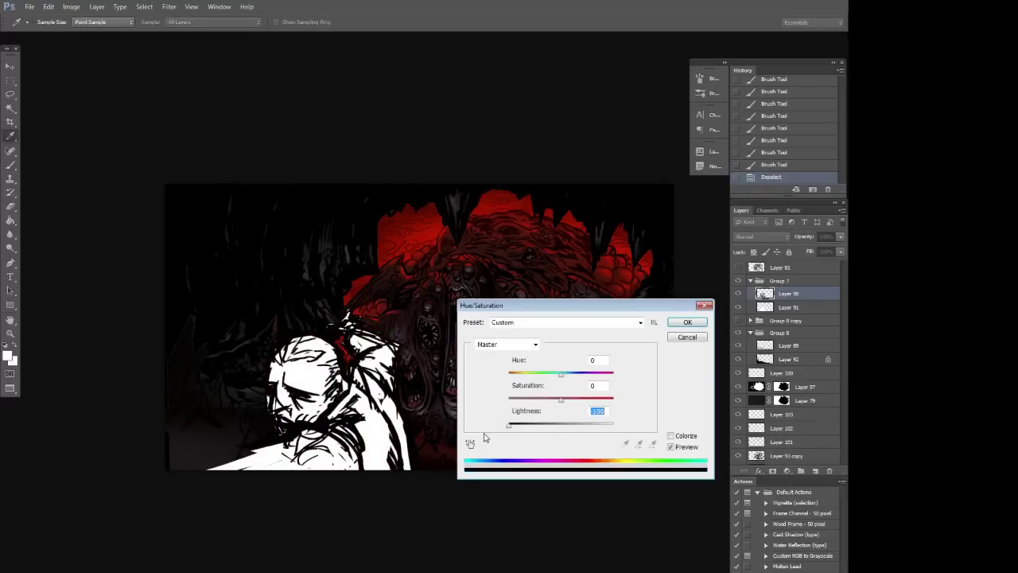
left_click(687, 322)
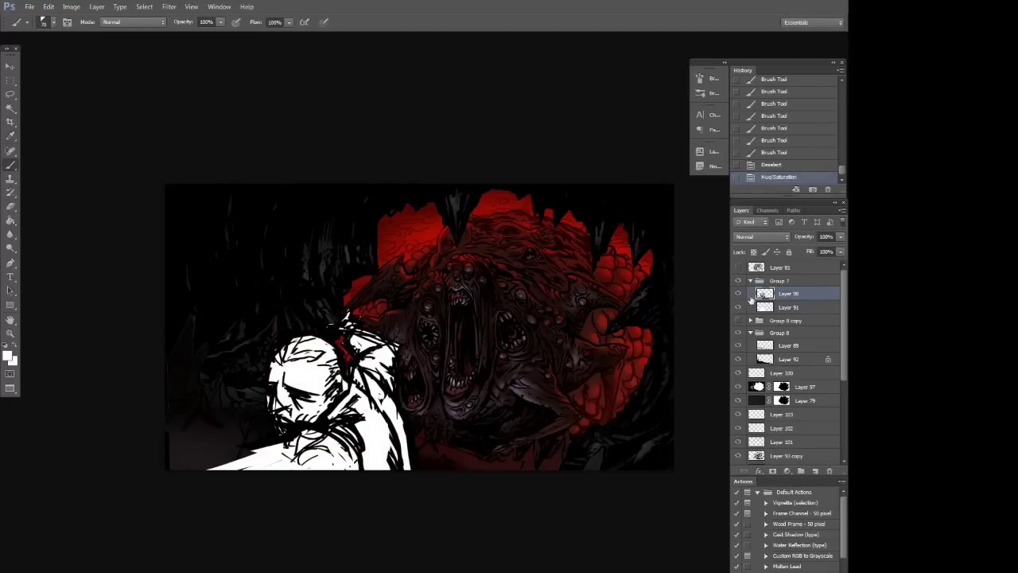
left_click(738, 294)
left_click(739, 294)
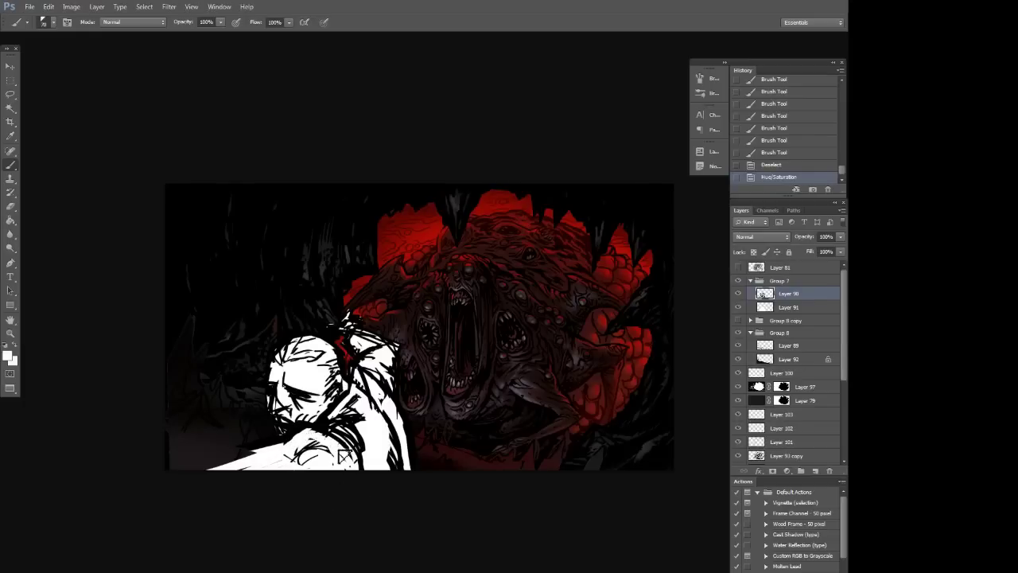
- Cover the rough sketch lines on the man's lower sleeve with white and redraw its upper edge and folds in black
mouse_move(293, 457)
left_mouse_down()
mouse_move(350, 456)
mouse_move(326, 467)
mouse_move(298, 452)
mouse_move(209, 479)
left_mouse_up()
left_click(260, 471)
left_click(293, 431, "alt")
left_click_drag(303, 432, 285, 450)
left_click_drag(307, 456, 345, 469)
left_click_drag(308, 464, 342, 477)
- Redraw the fold lines across the man's forearm and coat with sampled black and white, undoing a stray stroke
mouse_move(331, 440)
left_mouse_down()
mouse_move(361, 438)
mouse_move(321, 438)
mouse_move(352, 434)
mouse_move(333, 449)
mouse_move(367, 423)
left_mouse_up()
left_click(312, 433, "alt")
left_click(371, 430, "alt")
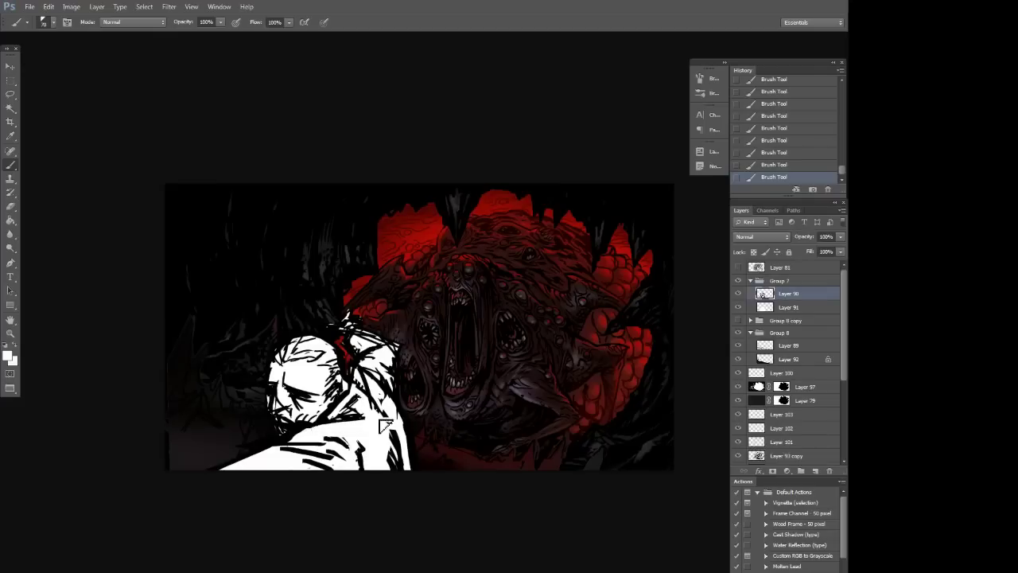
key("ctrl+z")
key("x")
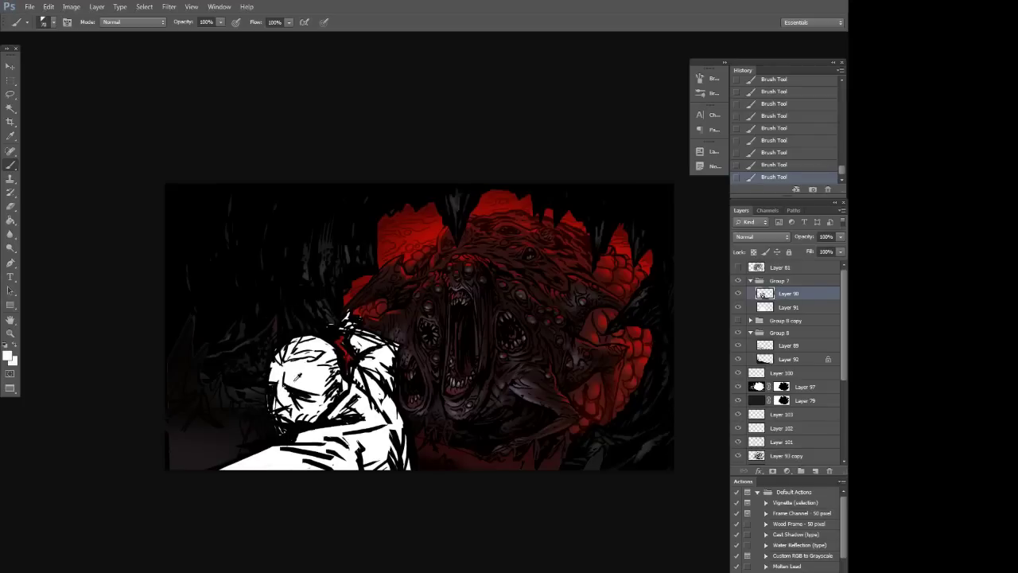
- Paint the beard around the man's mouth and chin in black and white, comparing it with earlier history states
left_click(296, 391, "alt")
left_click_drag(281, 412, 295, 423)
key("x")
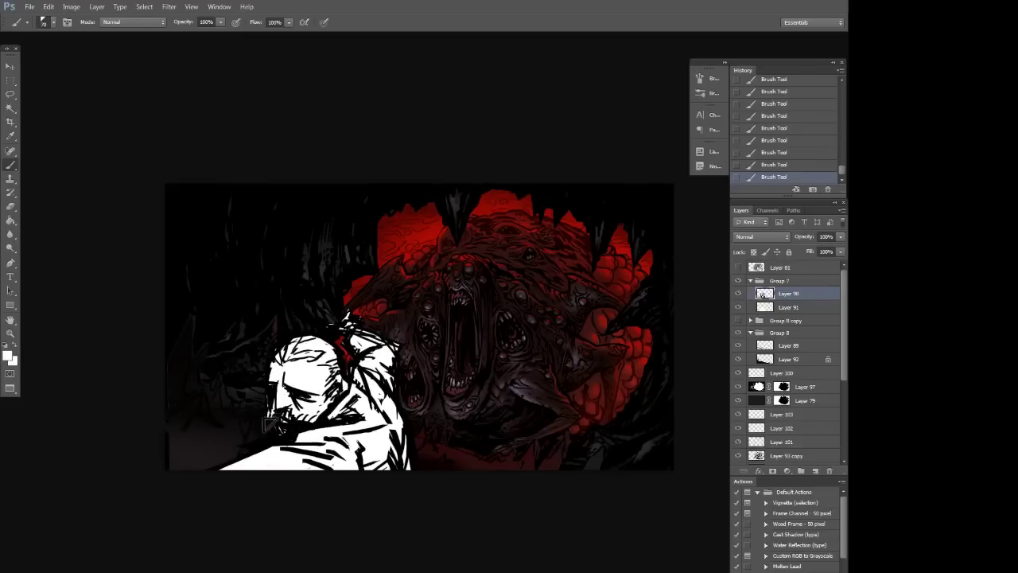
key("ctrl+alt+z")
key("ctrl+alt+z")
key("ctrl+alt+z")
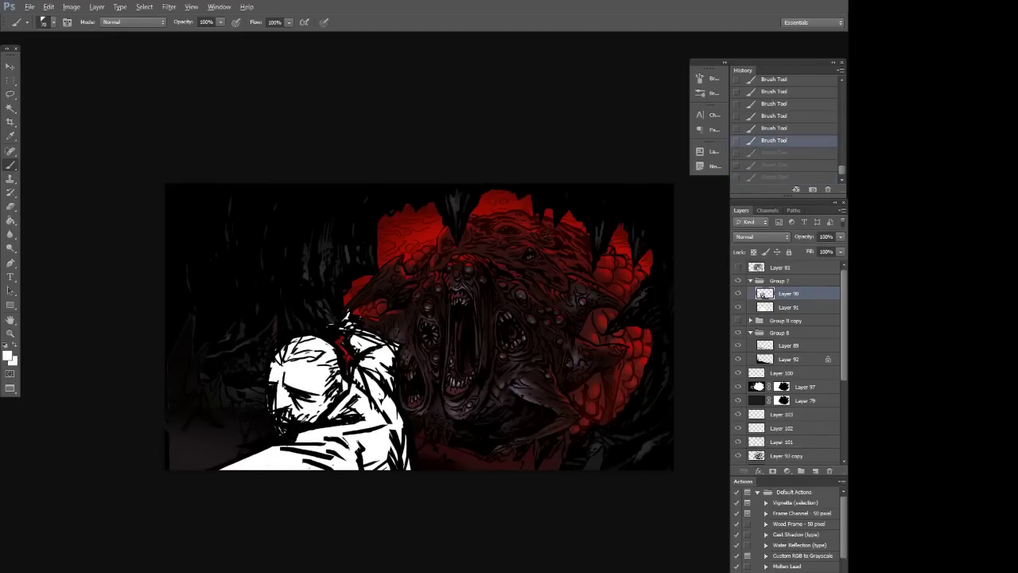
key("ctrl+shift+z")
key("ctrl+shift+z")
key("ctrl+shift+z")
- Reduce the brush to 36 px, touch up the man's brow and eye, and compare with earlier history states
left_click(299, 394, "alt")
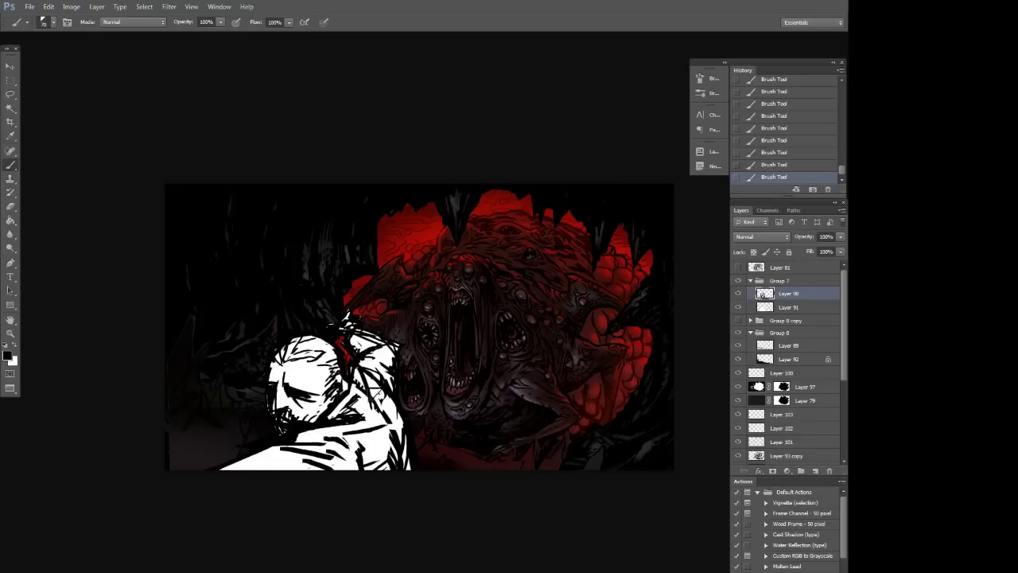
right_click(291, 390)
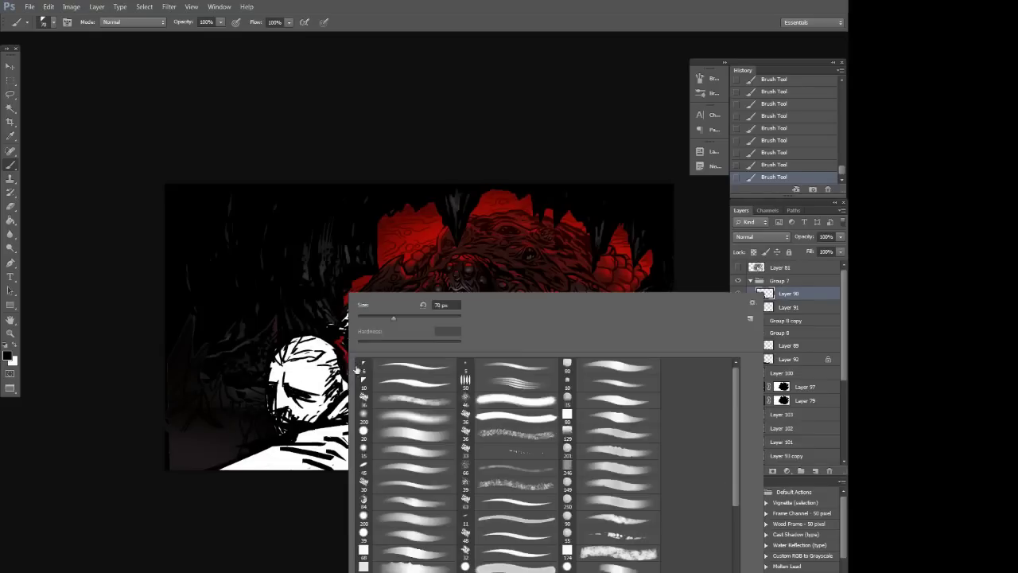
left_click(378, 318)
left_click(298, 372)
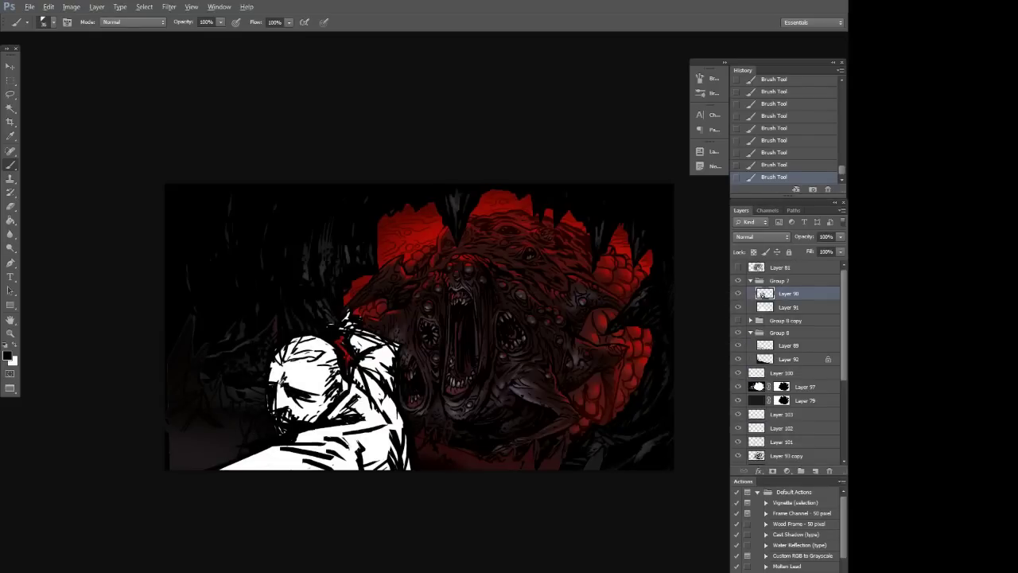
left_click(281, 391, "alt")
key("ctrl+alt+z")
key("ctrl+alt+z")
key("ctrl+alt+z")
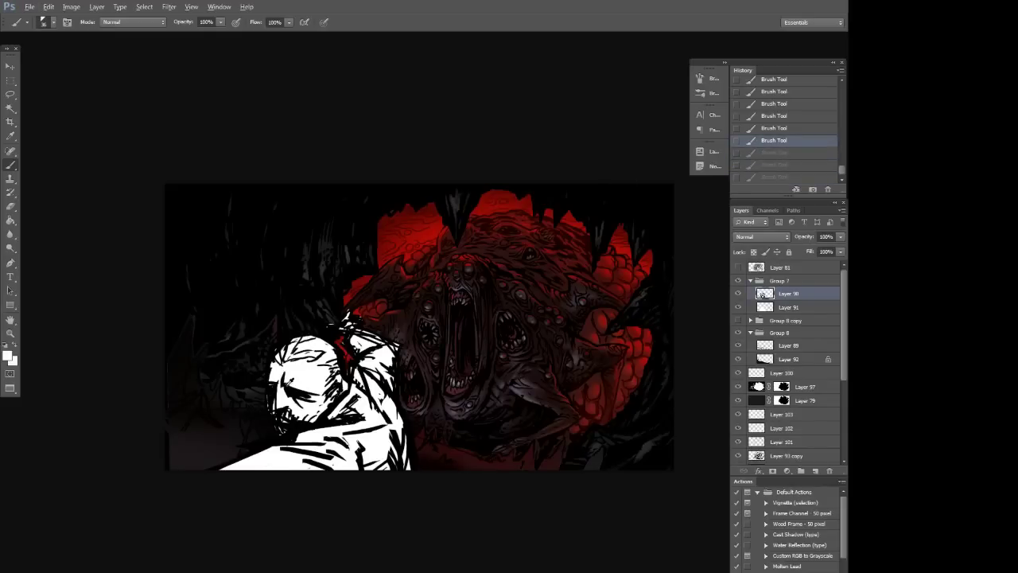
key("ctrl+shift+z")
key("ctrl+shift+z")
key("ctrl+shift+z")
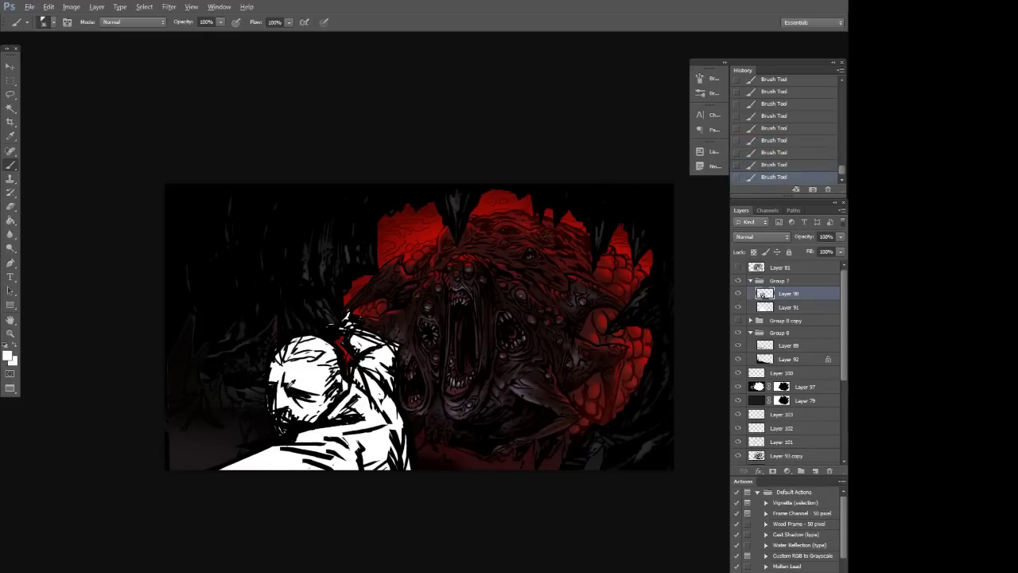
- Refine the man's eye shadow, temple lines and moustache by alternating black and white strokes
key("x")
left_click_drag(298, 392, 311, 395)
key("x")
left_click_drag(315, 388, 326, 357)
key("x")
left_click(307, 406, "alt")
mouse_move(284, 424)
left_mouse_down()
mouse_move(293, 442)
mouse_move(305, 424)
mouse_move(283, 424)
mouse_move(292, 444)
mouse_move(285, 427)
left_mouse_up()
key("x")
left_click(301, 402, "alt")
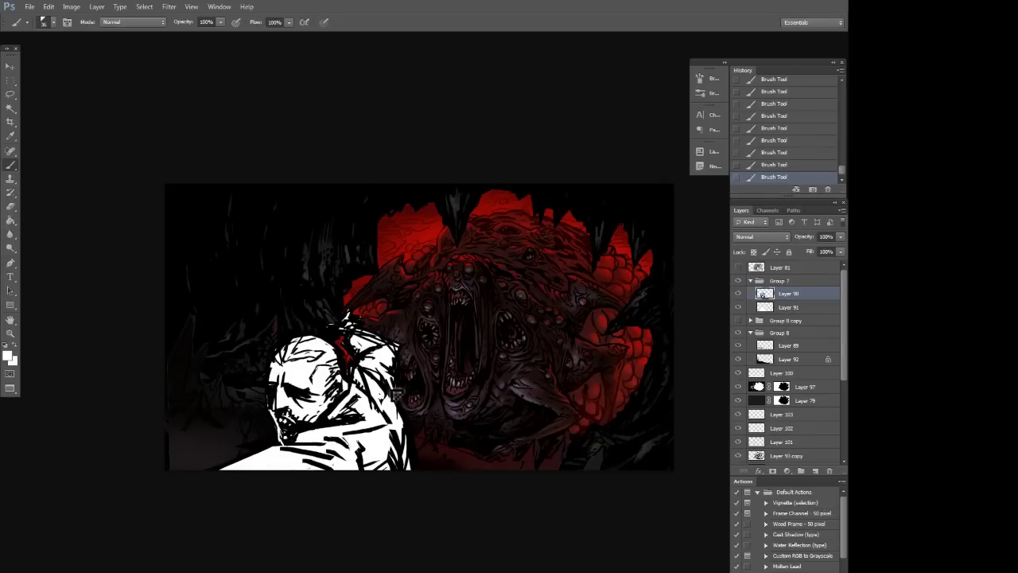
- Adjust the brush size and add black and white hair strokes over the top of the man's head
right_click(434, 385)
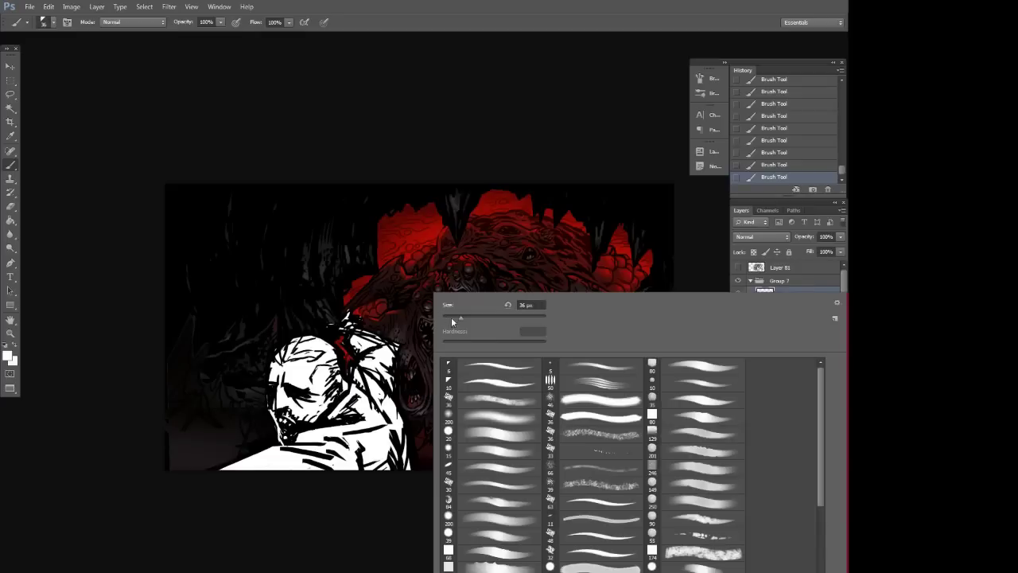
left_click(275, 384, "alt")
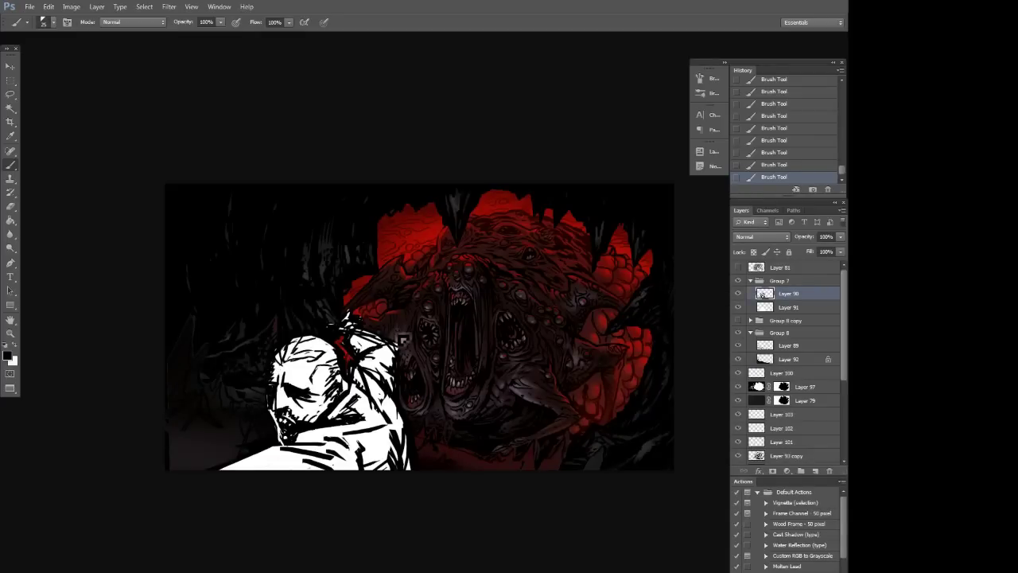
right_click(330, 326)
left_click(419, 321)
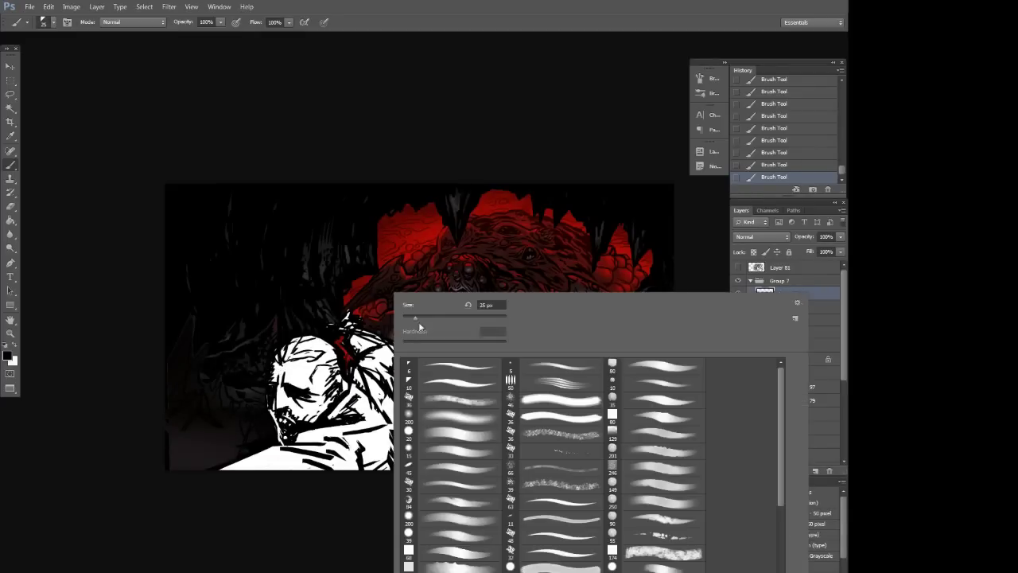
left_click(293, 364)
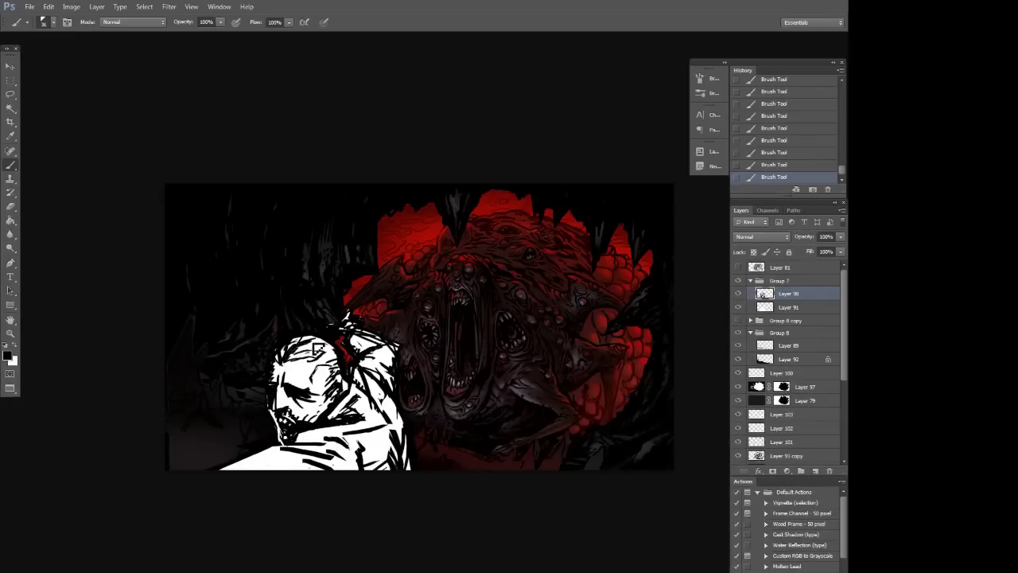
key("x")
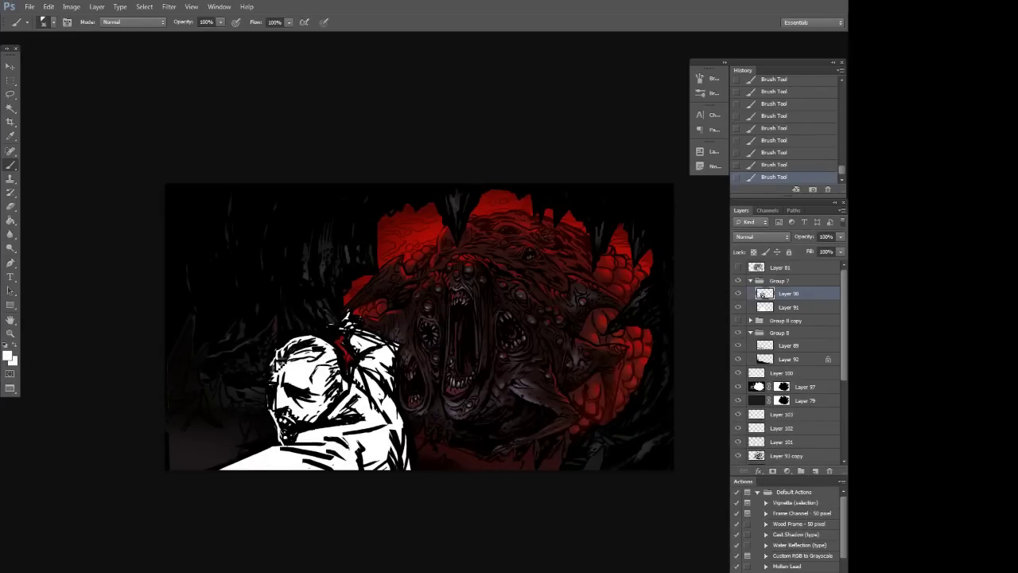
key("x")
key("x")
- Reshape the outline of the man's forehead and nose with sampled black and white strokes
left_click(268, 401, "alt")
left_click(289, 394, "alt")
left_click_drag(268, 388, 272, 406)
left_click_drag(276, 369, 271, 417)
left_click(324, 416, "alt")
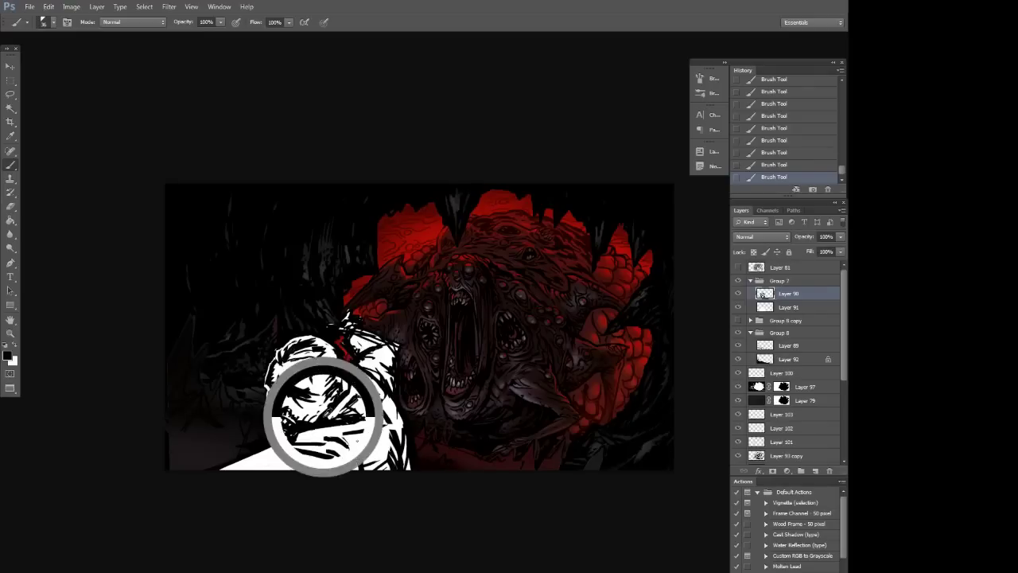
- Clean up the man's jawline and the collar beneath it with sampled black and white strokes
mouse_move(321, 429)
left_mouse_down()
mouse_move(322, 420)
mouse_move(308, 431)
mouse_move(326, 415)
mouse_move(304, 424)
left_mouse_up()
left_click(315, 405, "alt")
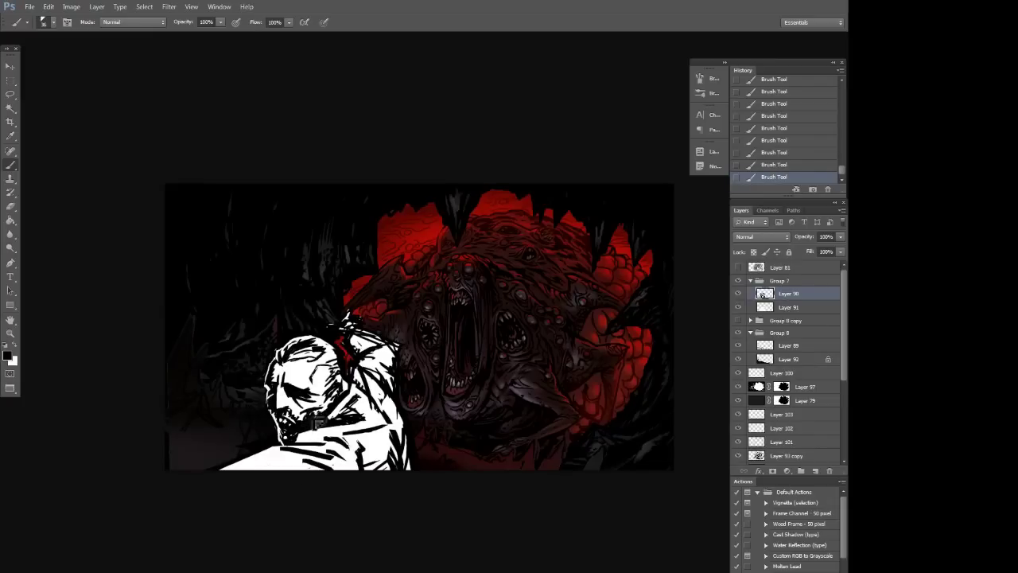
left_click(314, 420, "alt")
left_click_drag(333, 401, 329, 405)
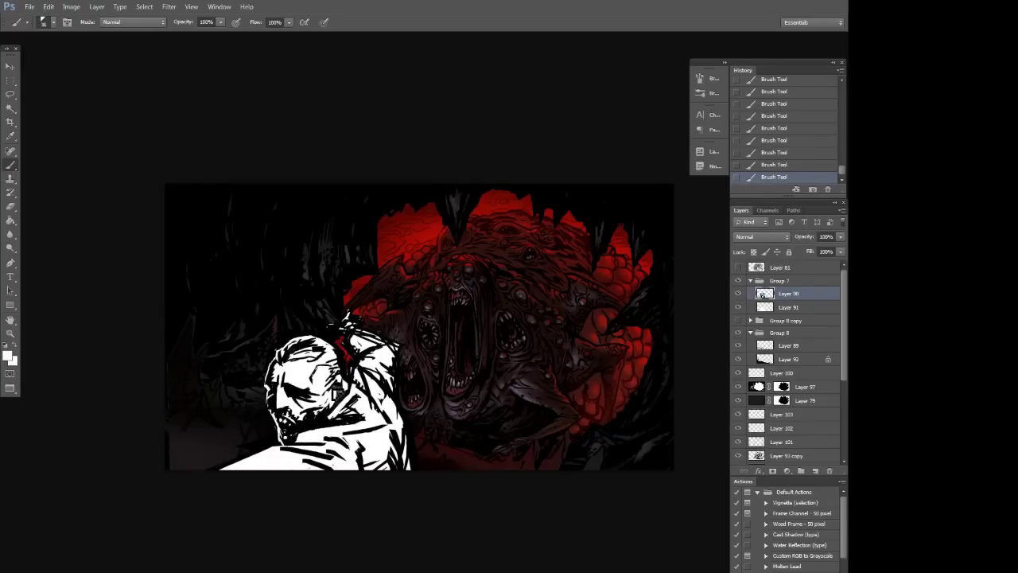
key("x")
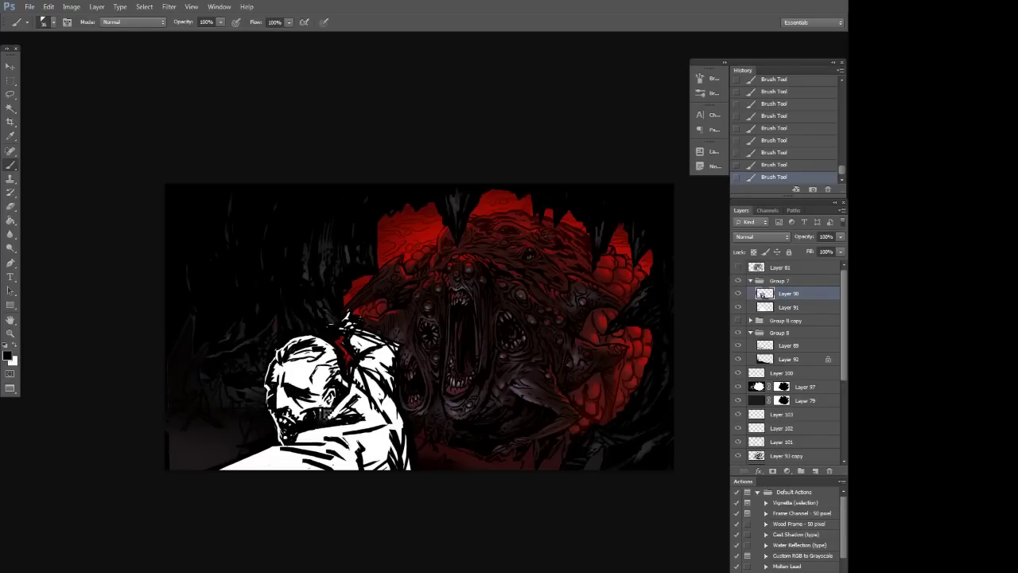
- Detail the man's beard, mouth and ear by alternating sampled black and white strokes
left_click(310, 404, "alt")
left_click(304, 423, "alt")
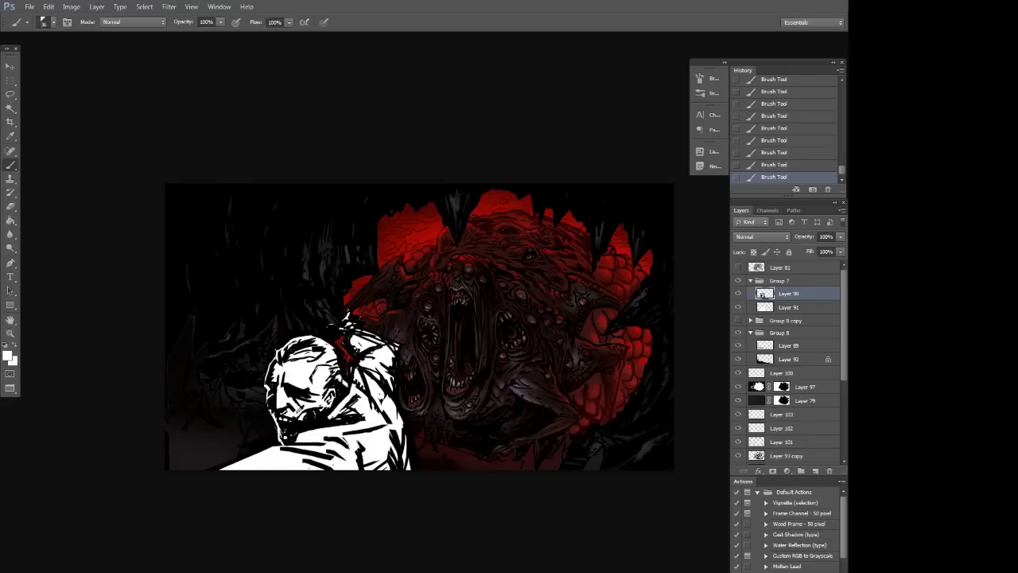
left_click(290, 402)
key("x")
left_click(317, 402, "alt")
left_click(334, 413, "alt")
- Move the man's figure, Group 7, slightly left and rotate it by about -4.83 degrees with Free Transform
key("v")
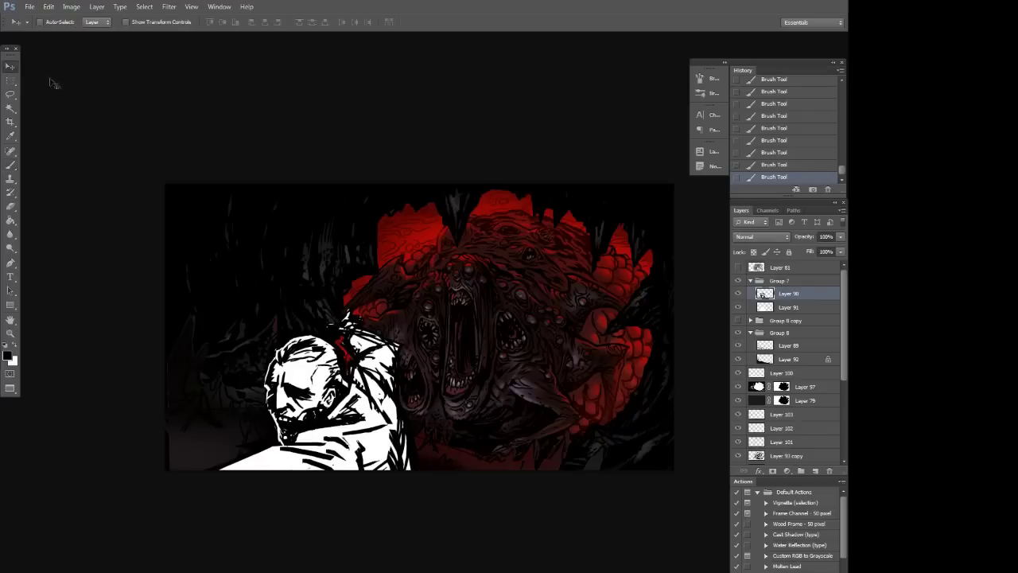
left_click(778, 283)
mouse_move(322, 405)
left_mouse_down()
mouse_move(267, 402)
mouse_move(278, 406)
left_mouse_up()
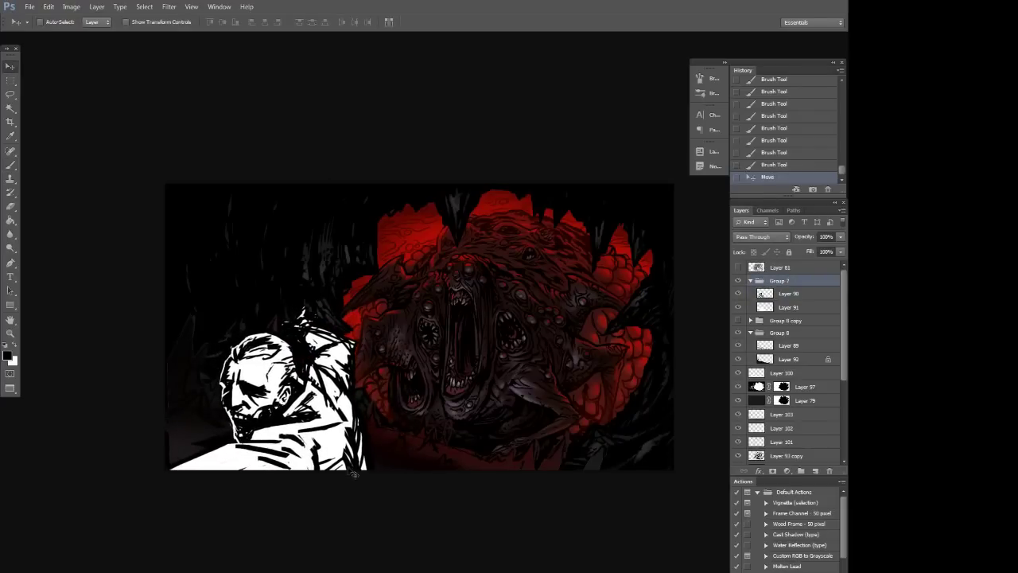
left_click_drag(306, 450, 330, 450)
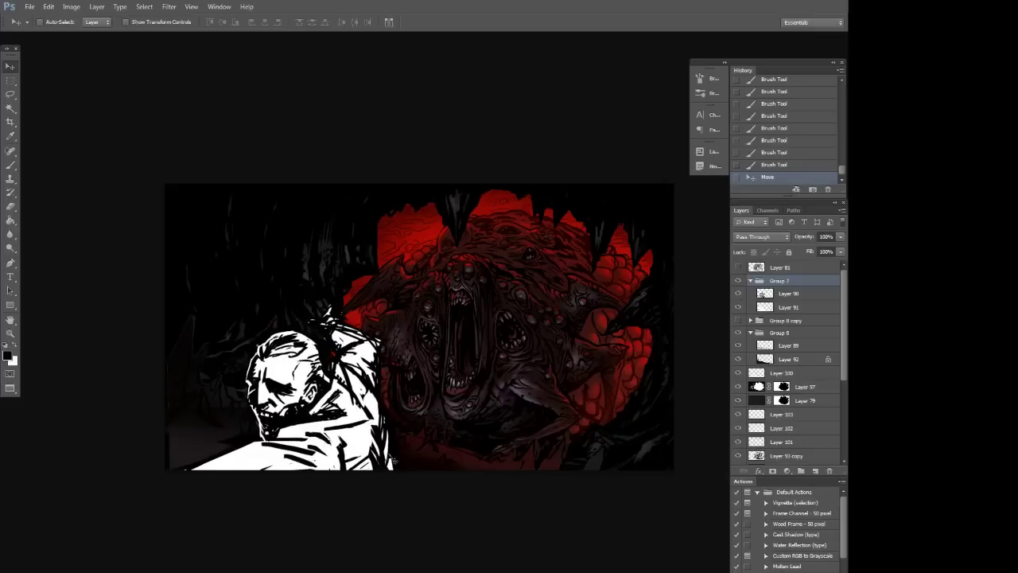
key("ctrl+t")
left_click_drag(465, 476, 471, 460)
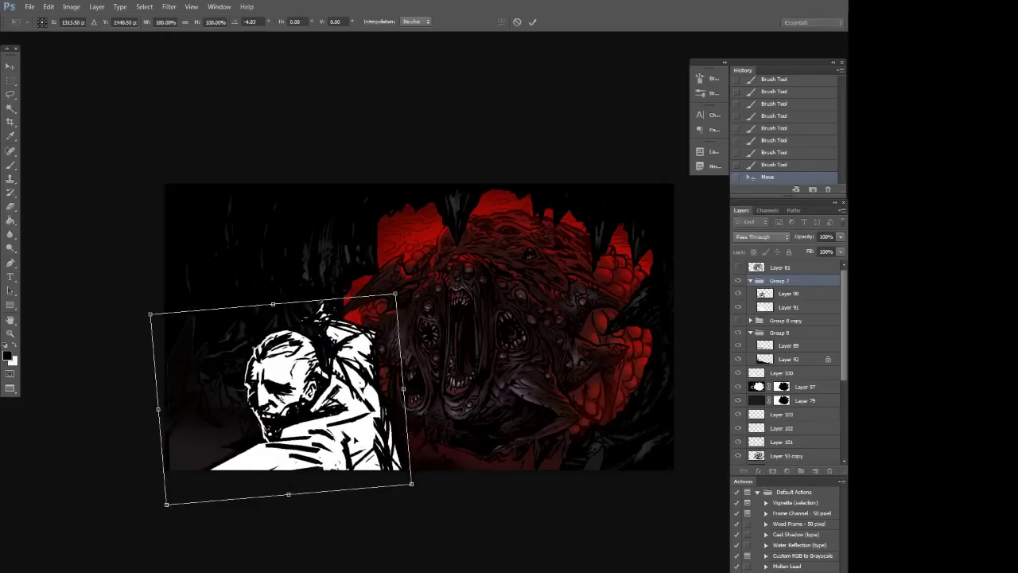
key("Return")
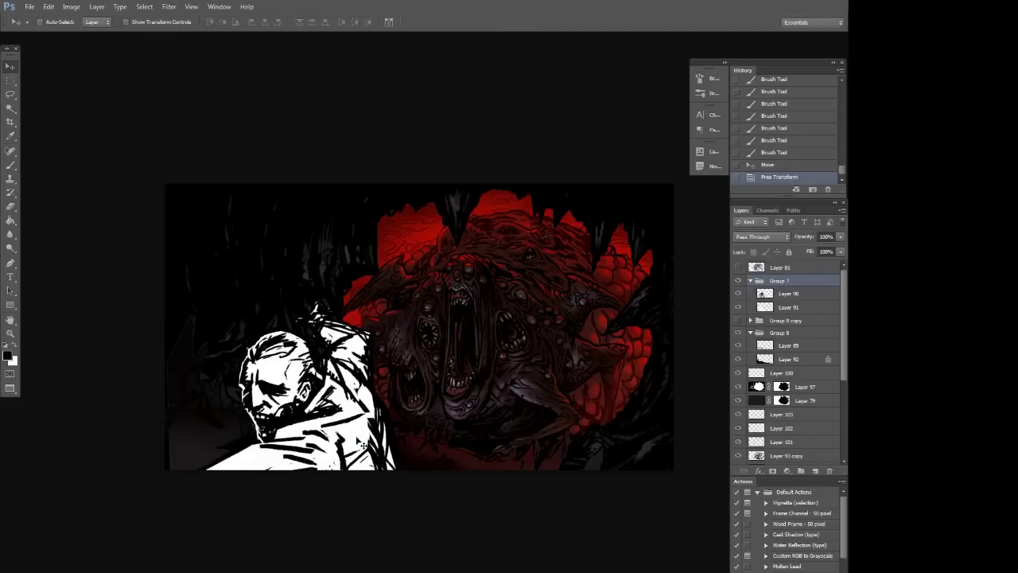
- Hide Group 7 and view the cave and creature enlarged in full-screen mode
left_click(737, 281)
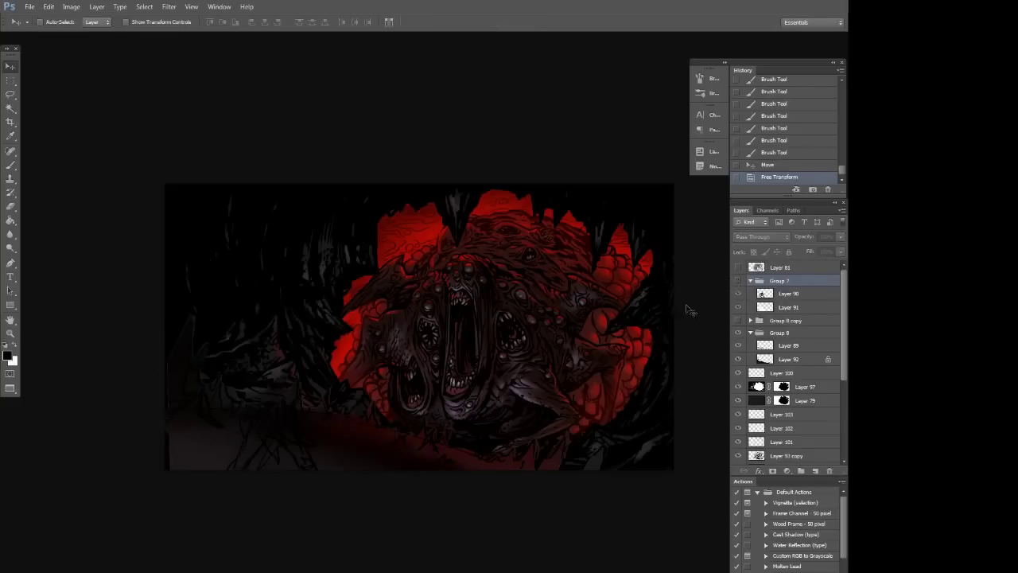
key("ctrl+plus")
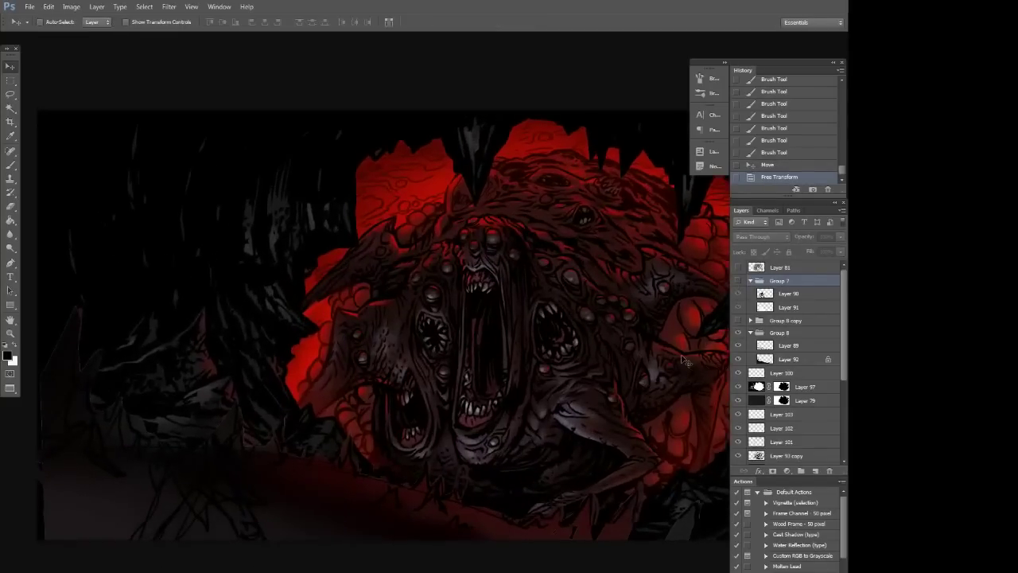
key("f")
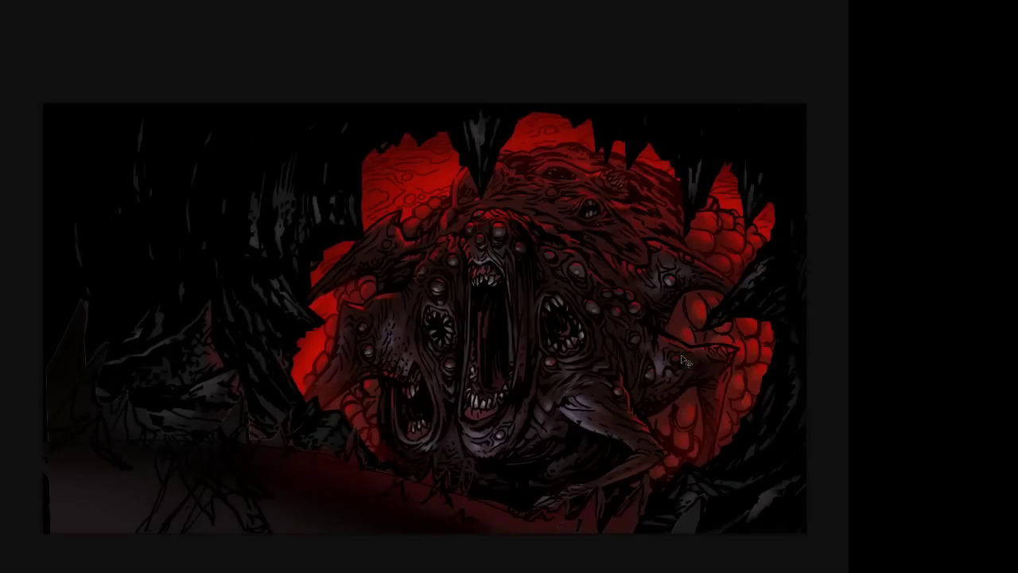